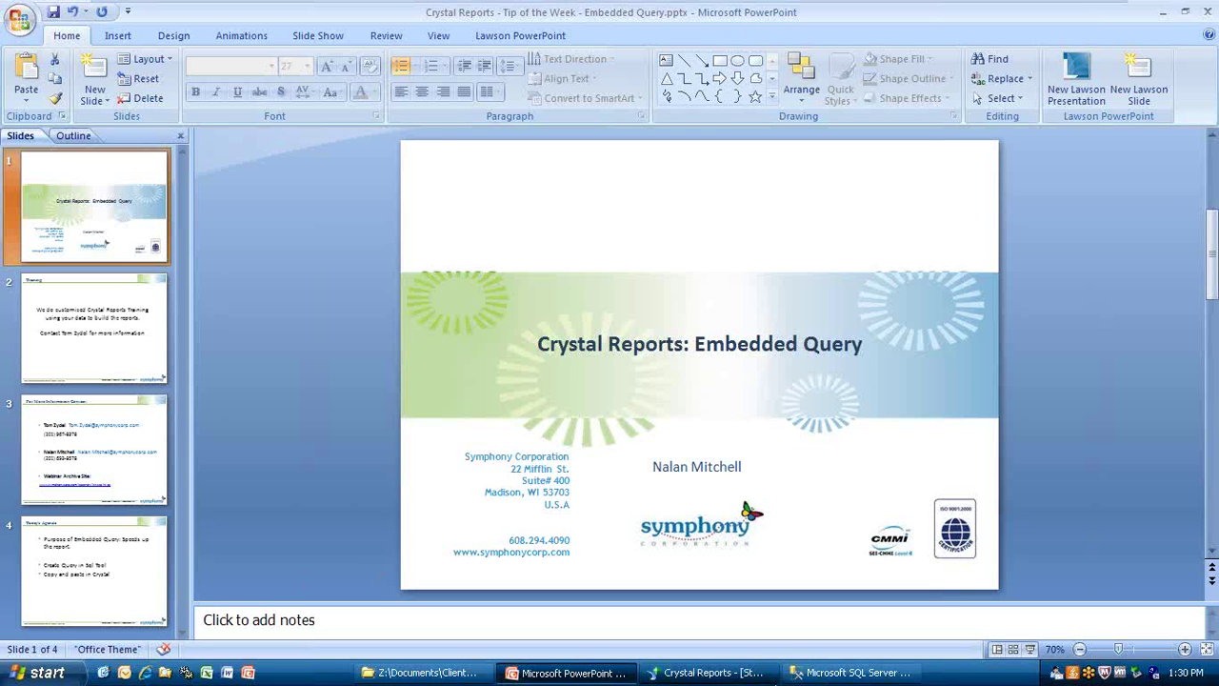
Open a new empty SQLQuery2 query window in SSMS set to the apps database.
left_click(840, 673)
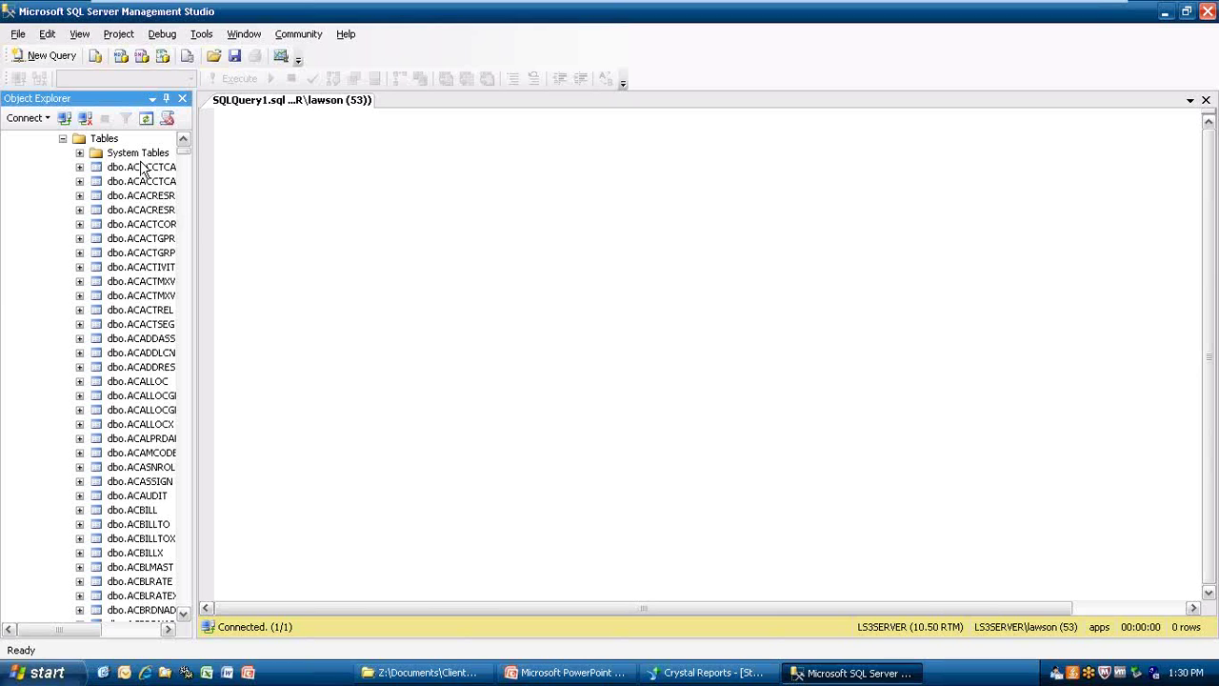
left_click(51, 56)
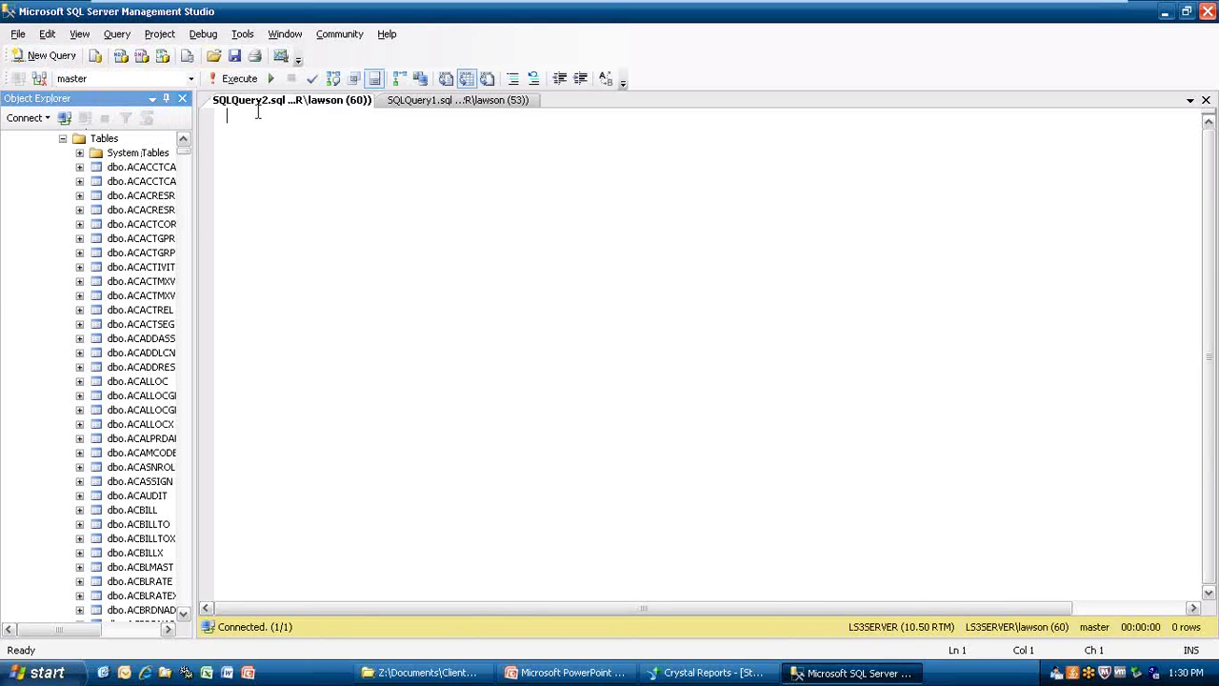
left_click(191, 78)
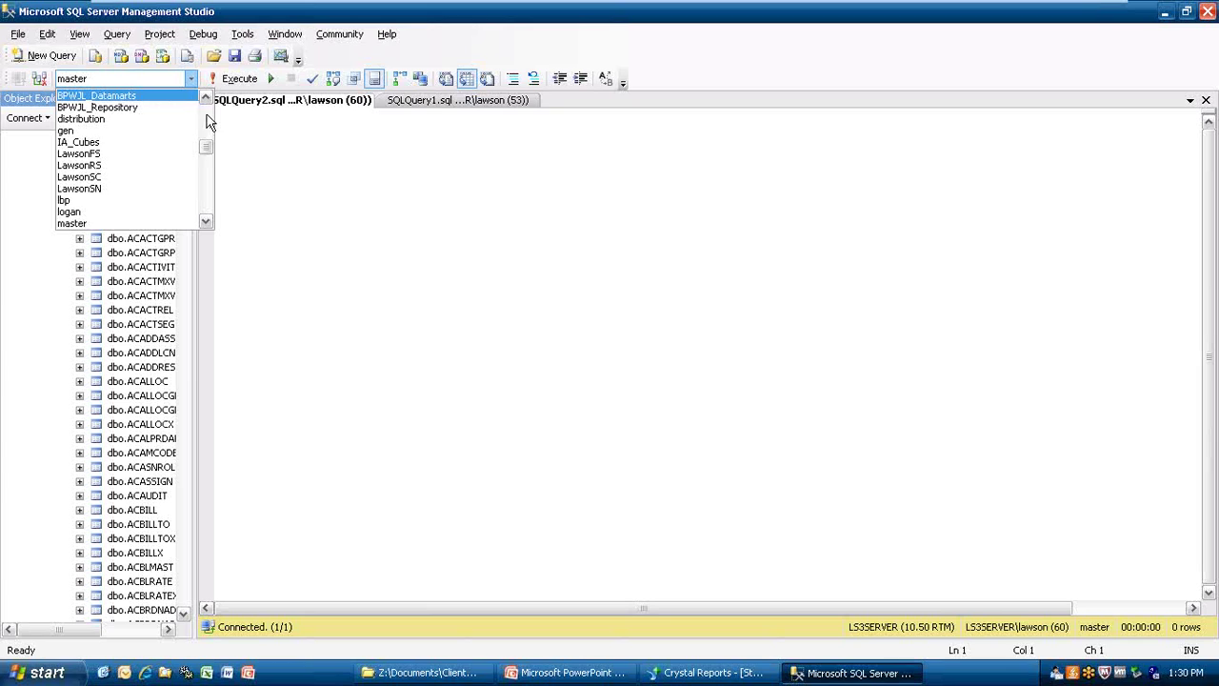
left_click_drag(206, 145, 203, 114)
left_click(141, 96)
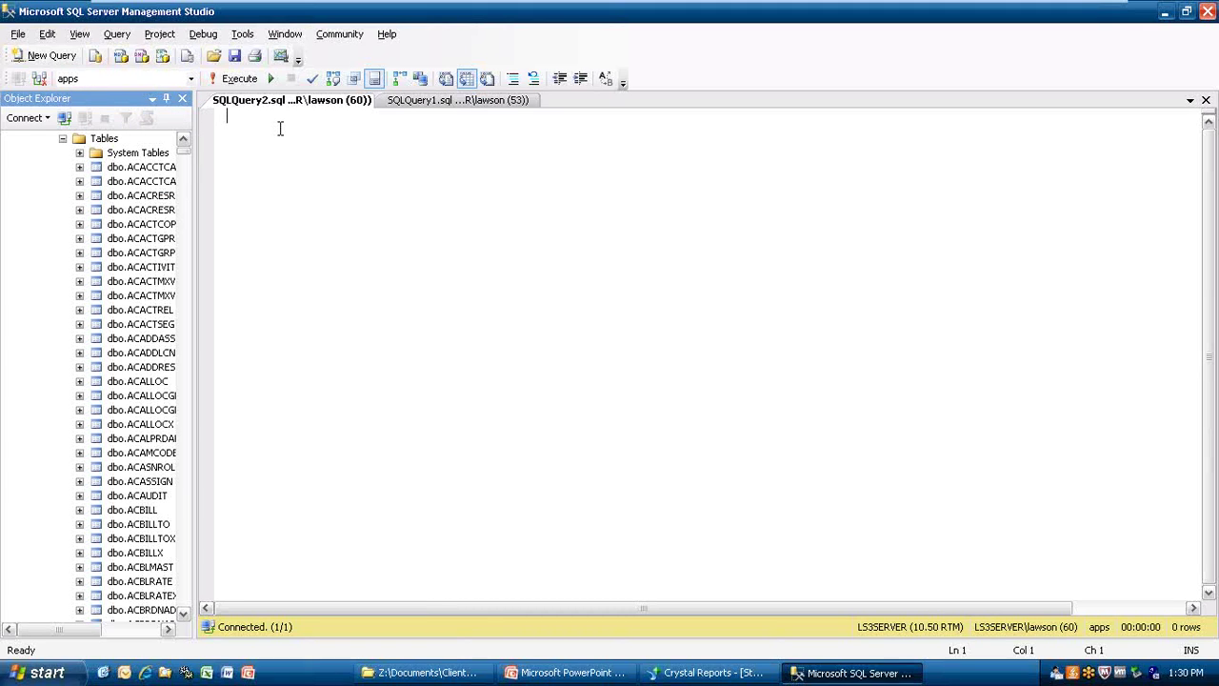
Write and run 'Select * from dbo.EMPLOYEE', returning 172 employee rows.
type("Sel")
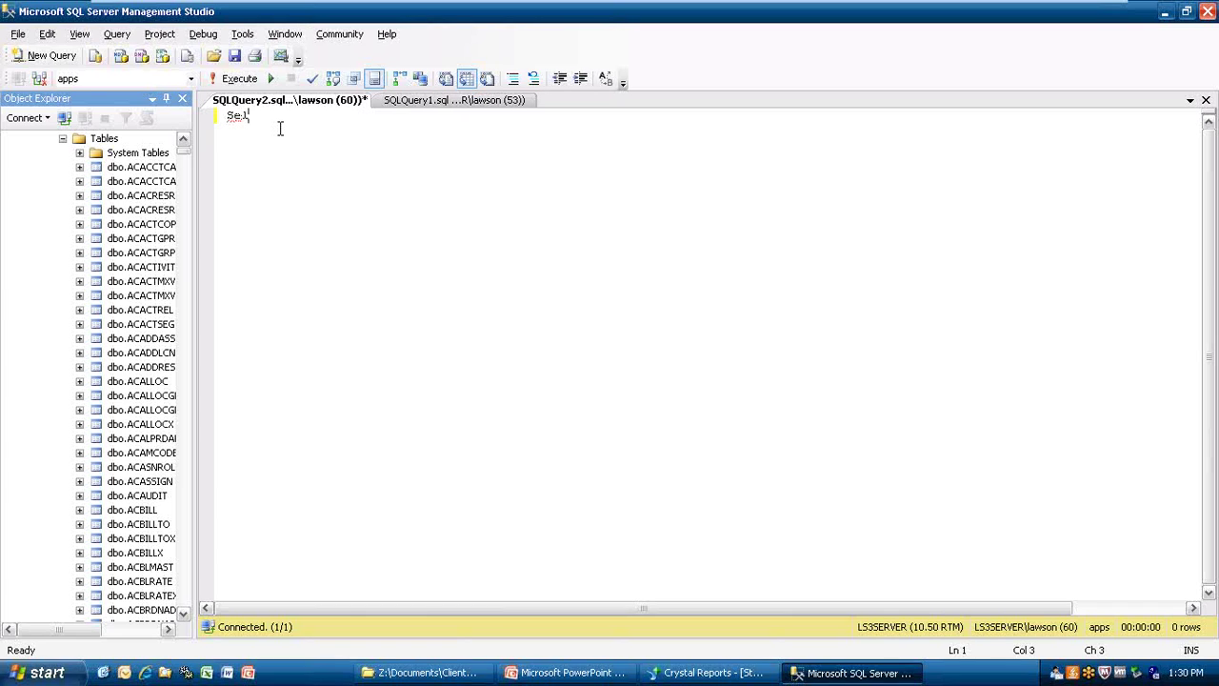
type("ect * from dbo.Em")
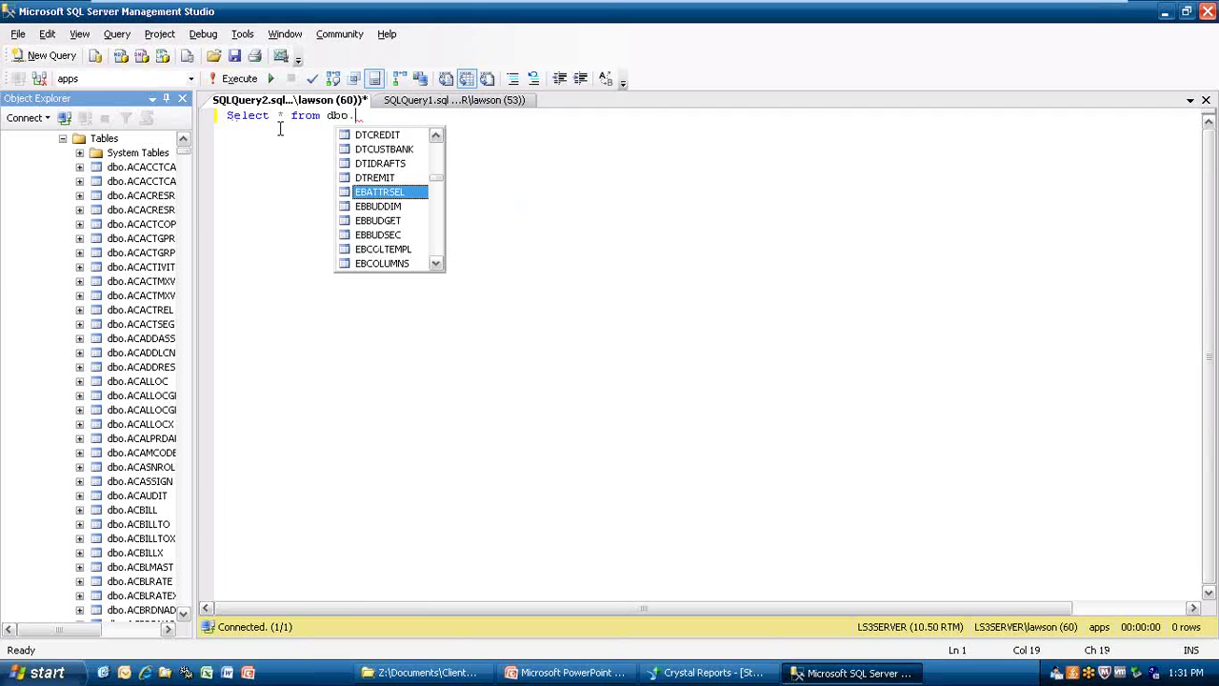
type("p")
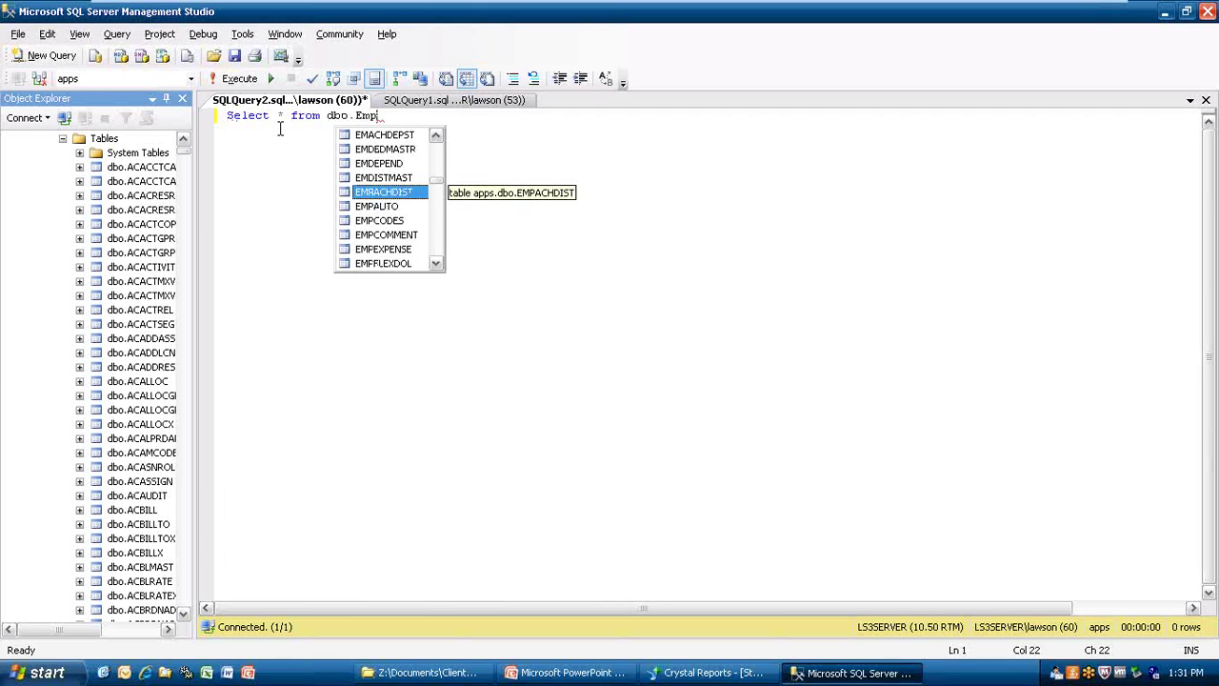
key("Down")
key("Down")
key("Down")
key("Down")
key("Down")
key("Down")
key("Down")
key("Down")
key("Down")
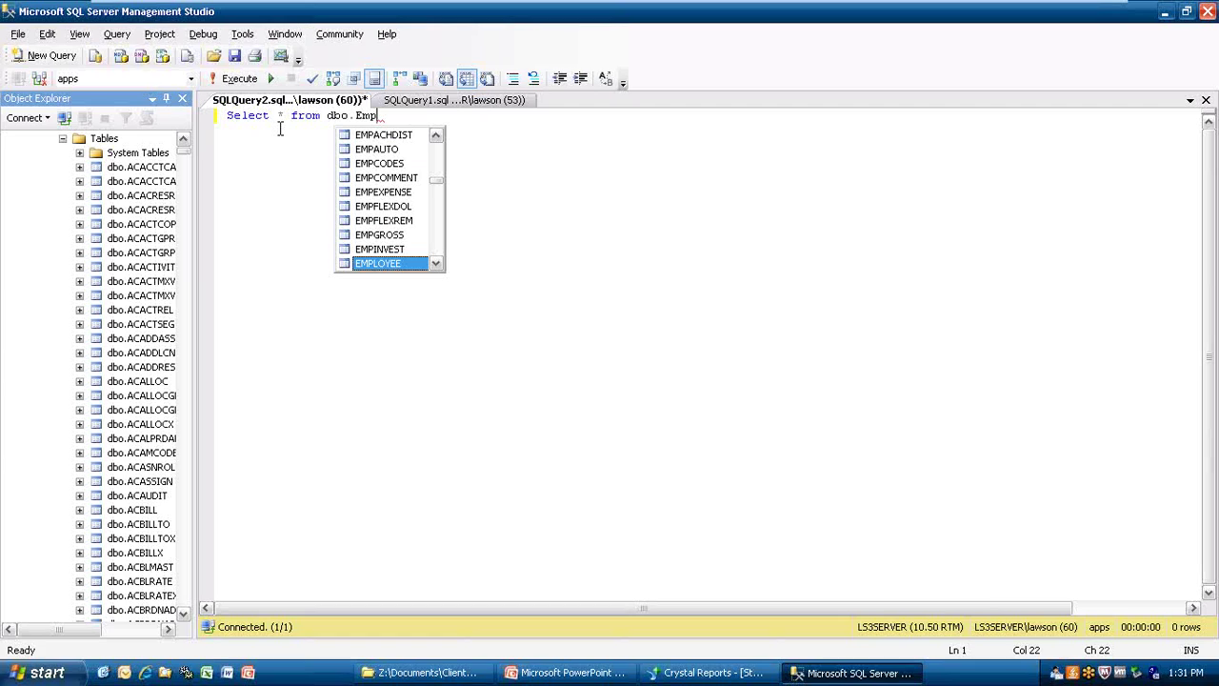
key("Tab")
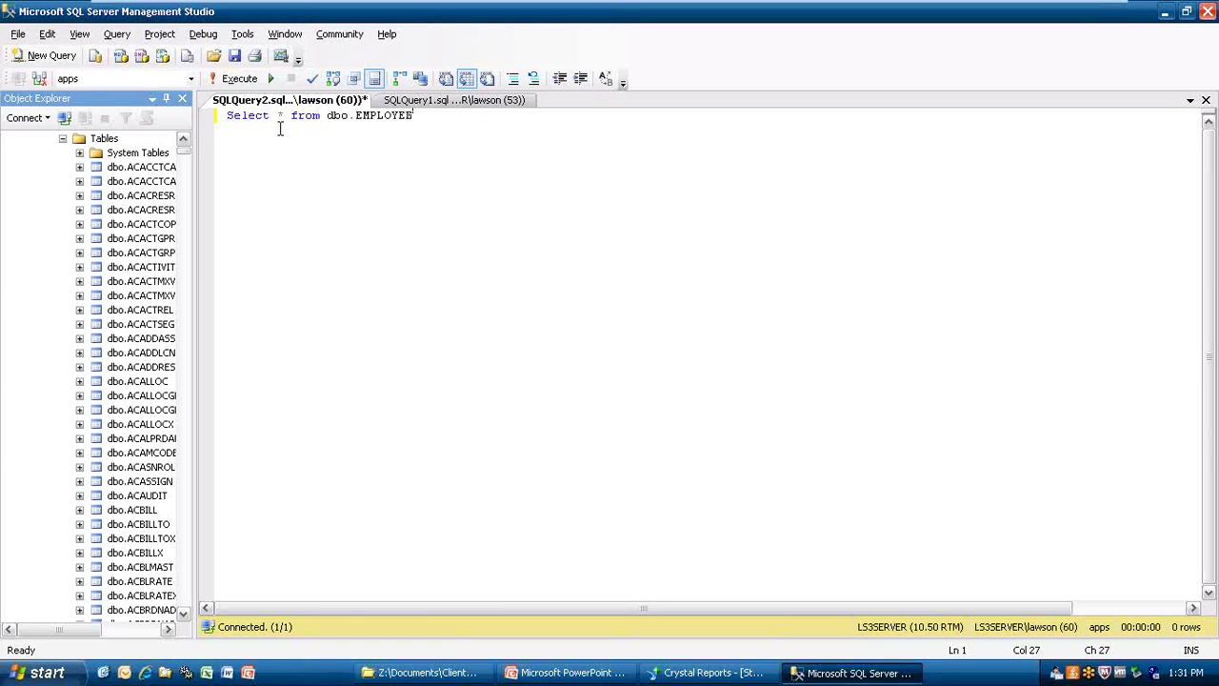
left_click(233, 79)
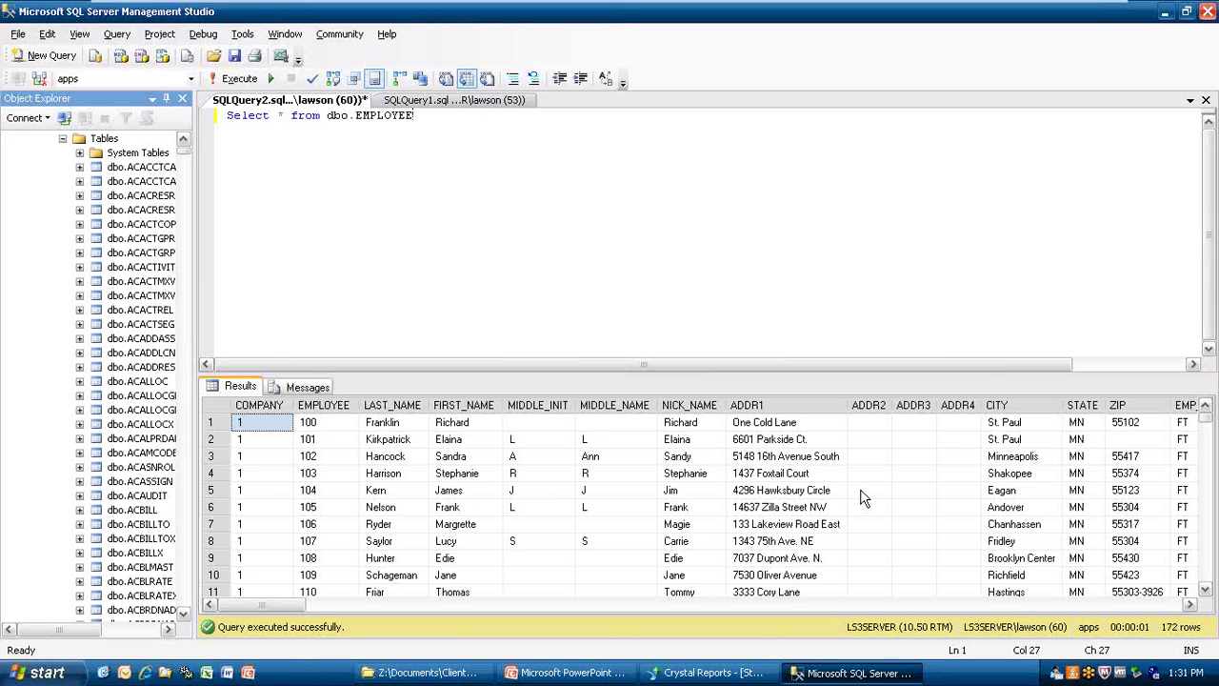
Inspect the EMP_STATUS values in the query results grid.
left_click(1188, 607)
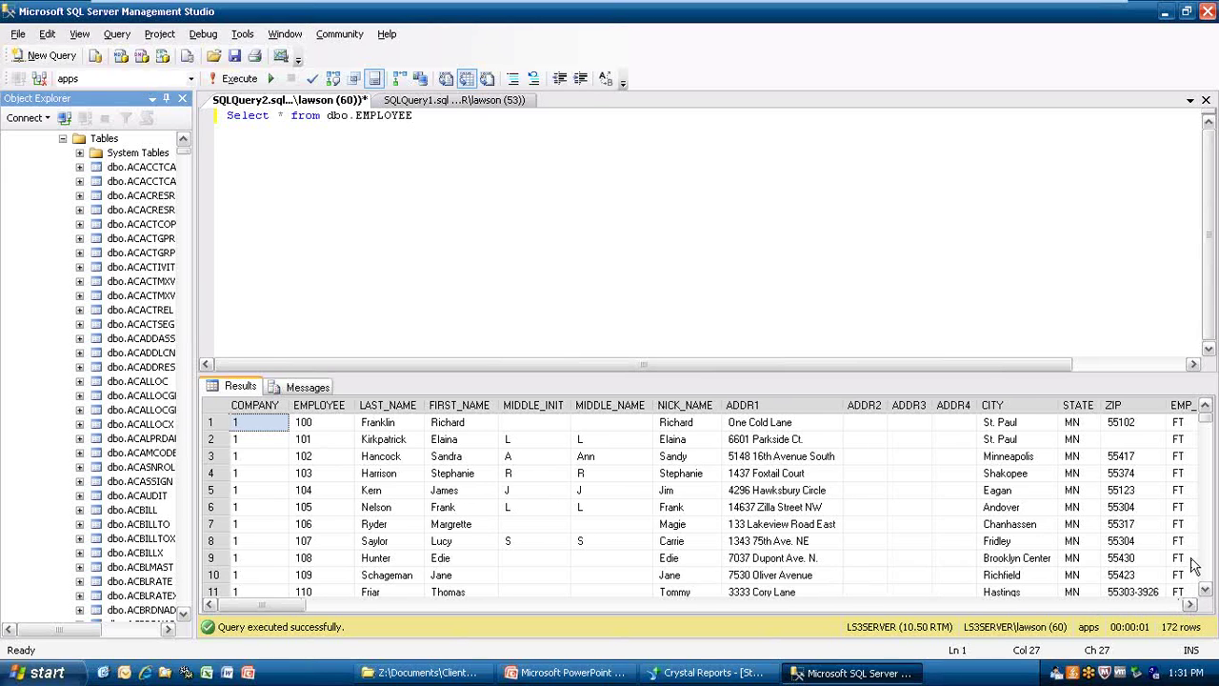
left_click(1177, 424)
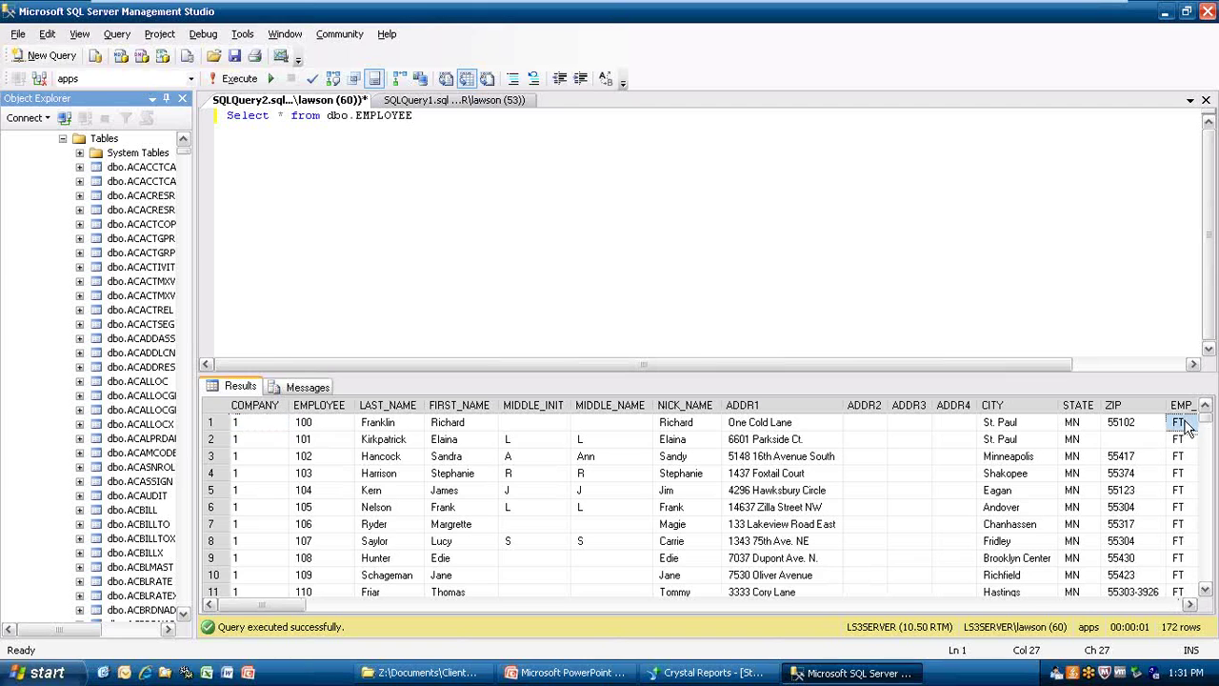
left_click(1191, 606)
left_click(1192, 606)
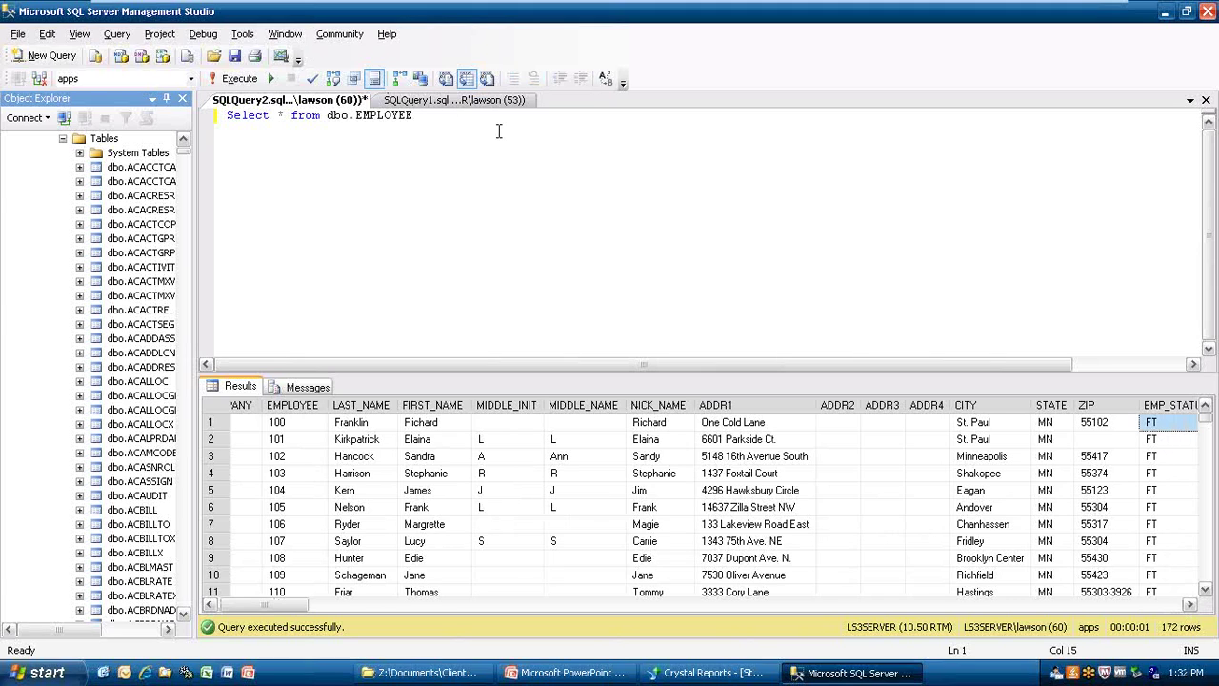
Add a second query line filtering where EMP_STATUS = 'FT'.
left_click(427, 126)
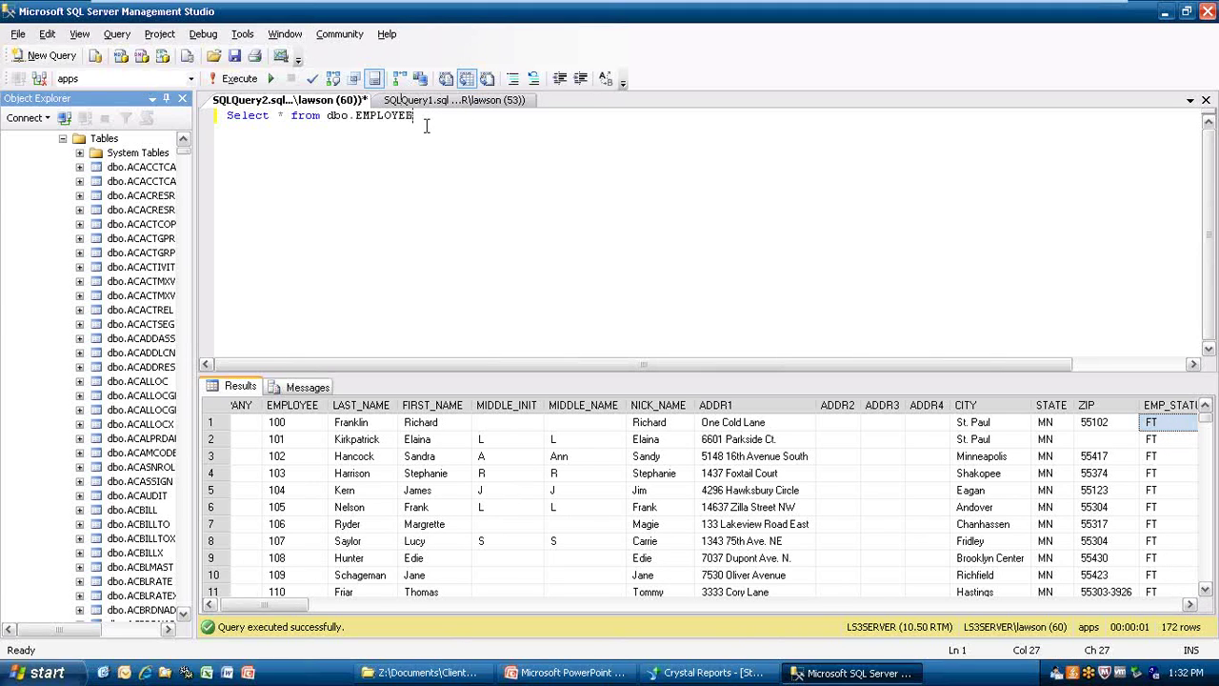
key("Return")
type("where emp")
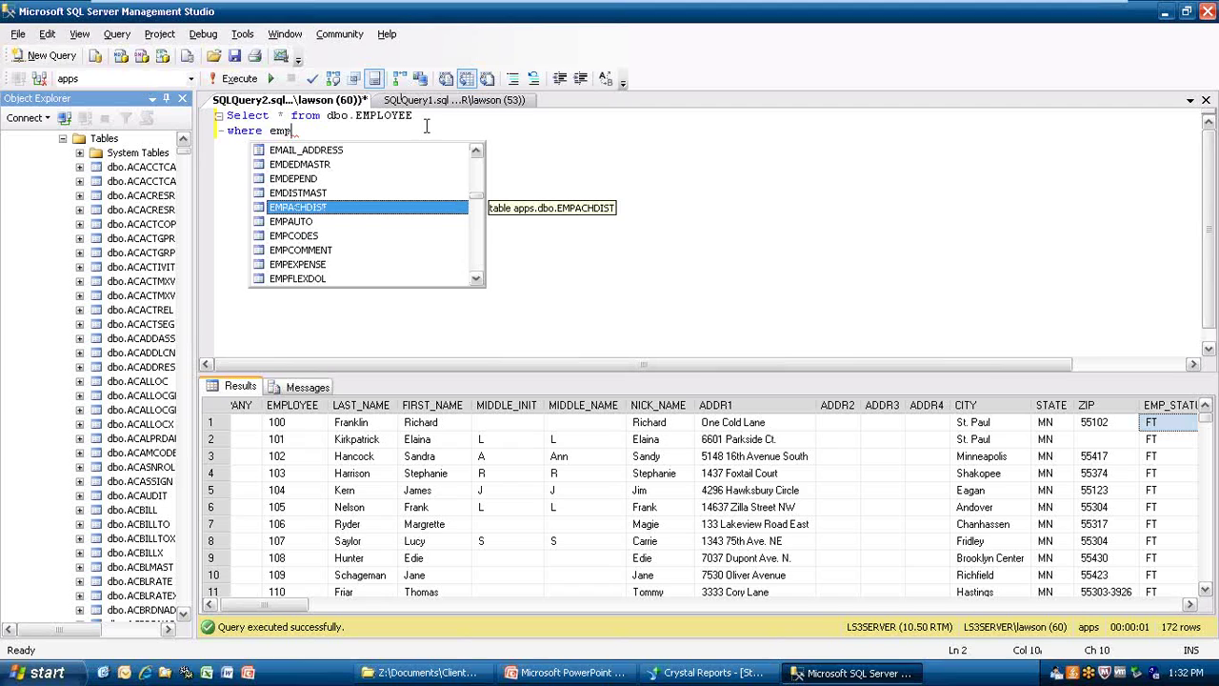
type("_")
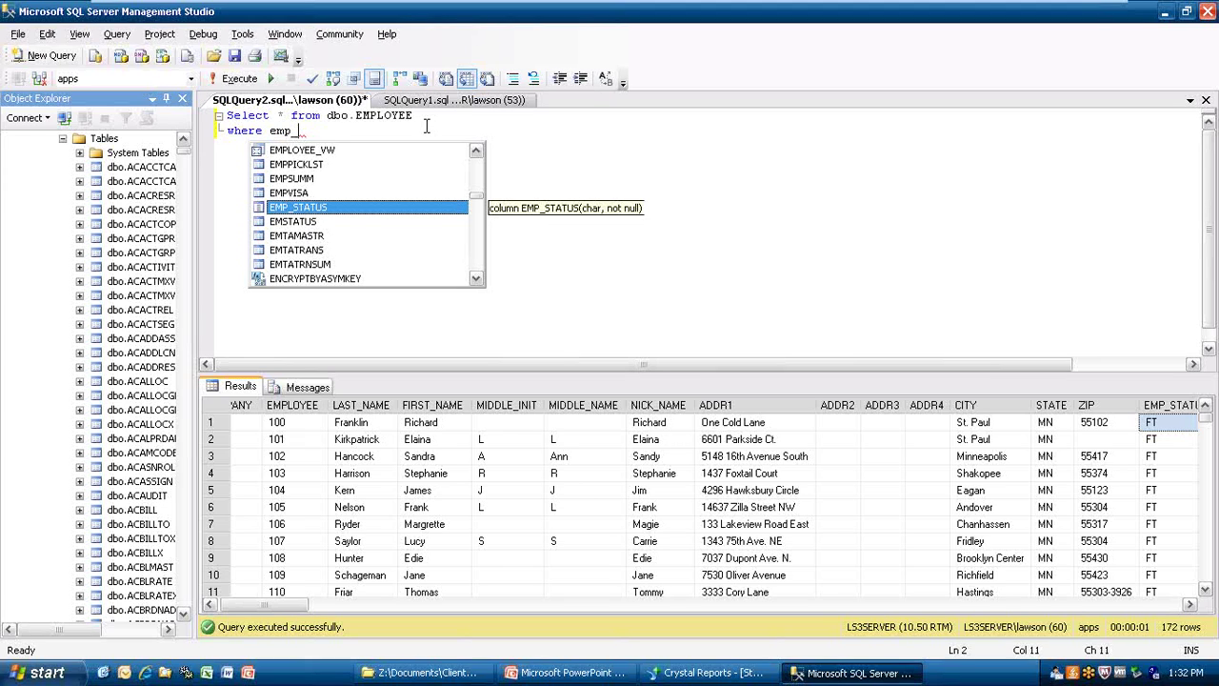
key("Tab")
type("=")
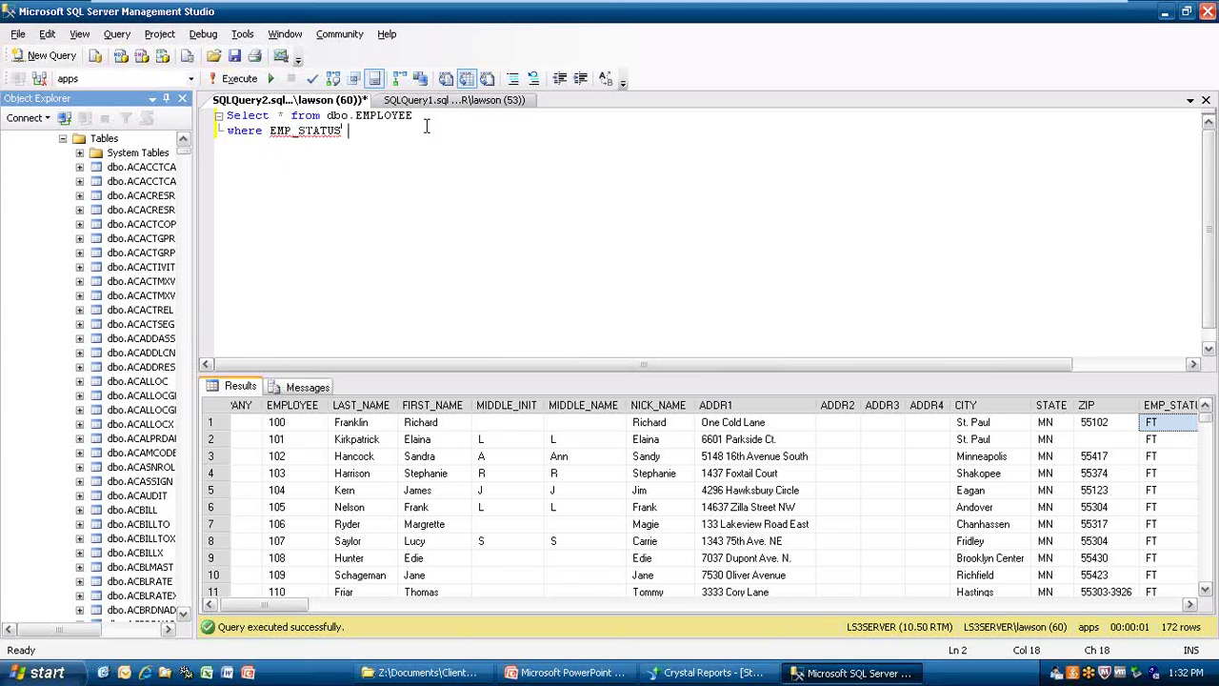
type(" '")
key("ctrl+space")
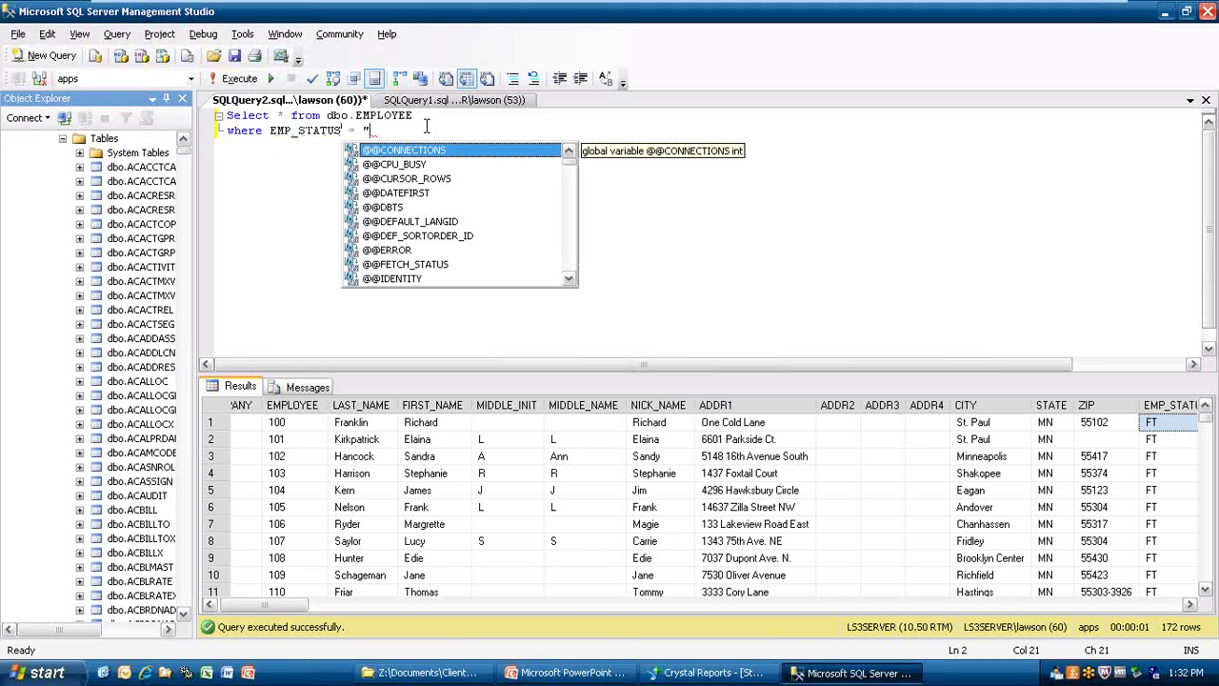
type("'F")
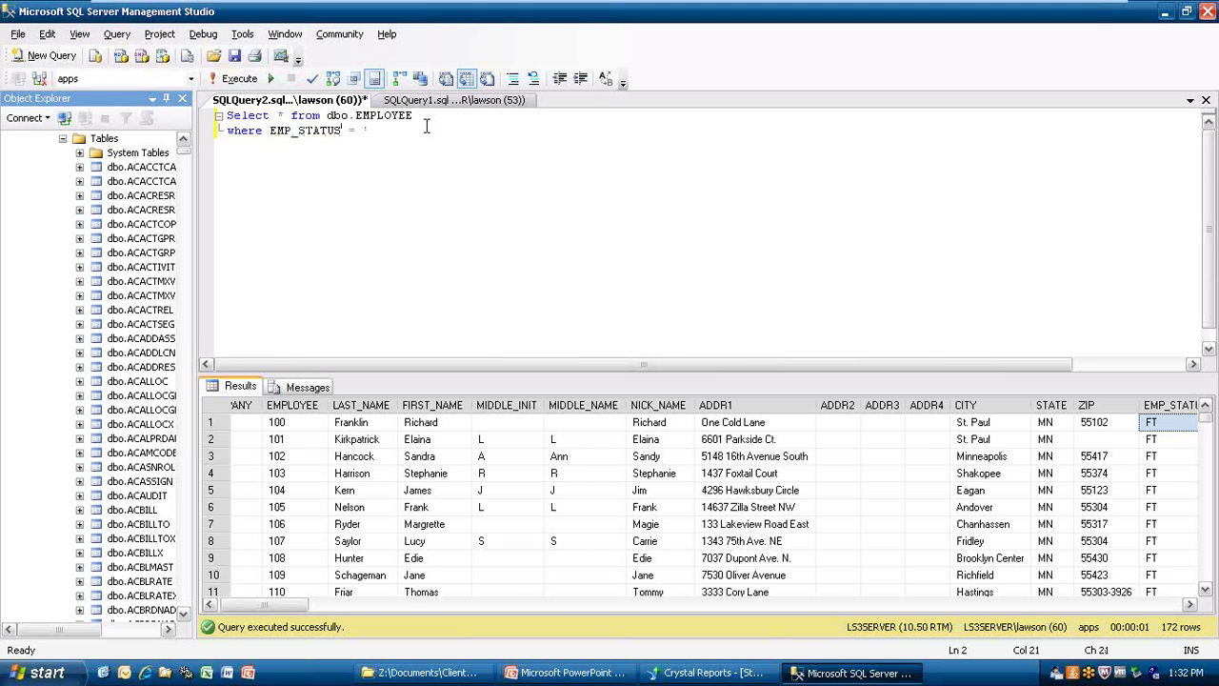
type("T'")
Run the full-time filtered query (131 rows) and copy the two-line query text.
left_click(236, 80)
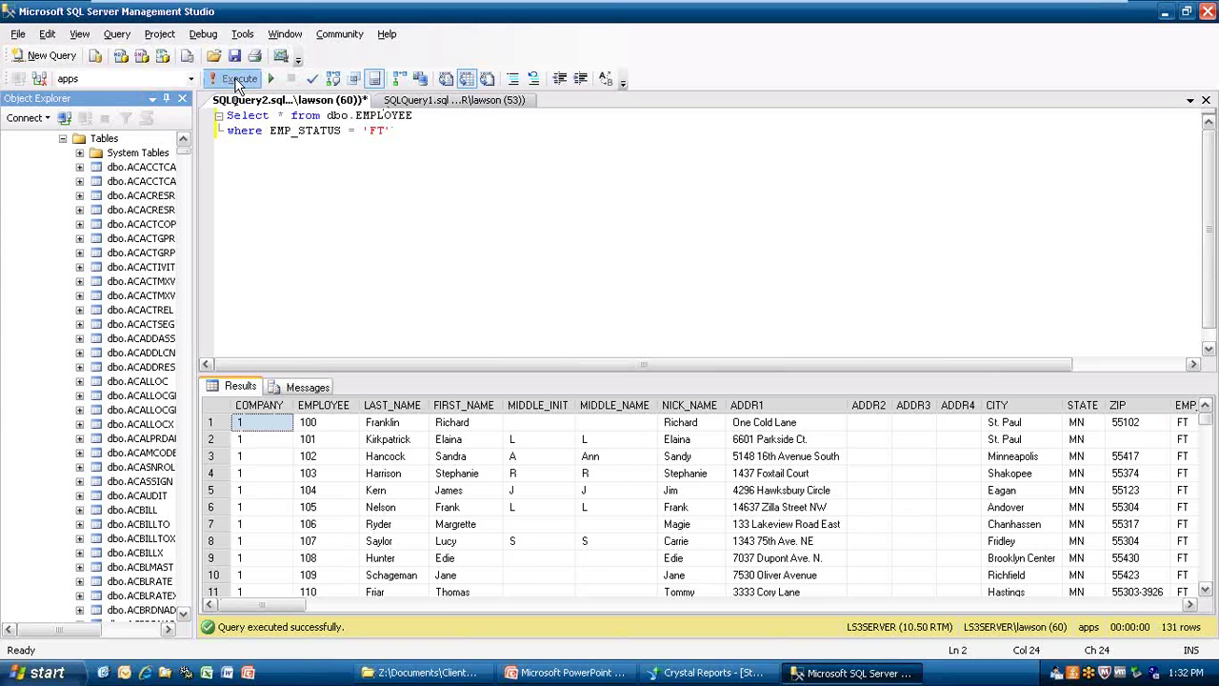
left_click(235, 79)
left_click_drag(400, 133, 181, 106)
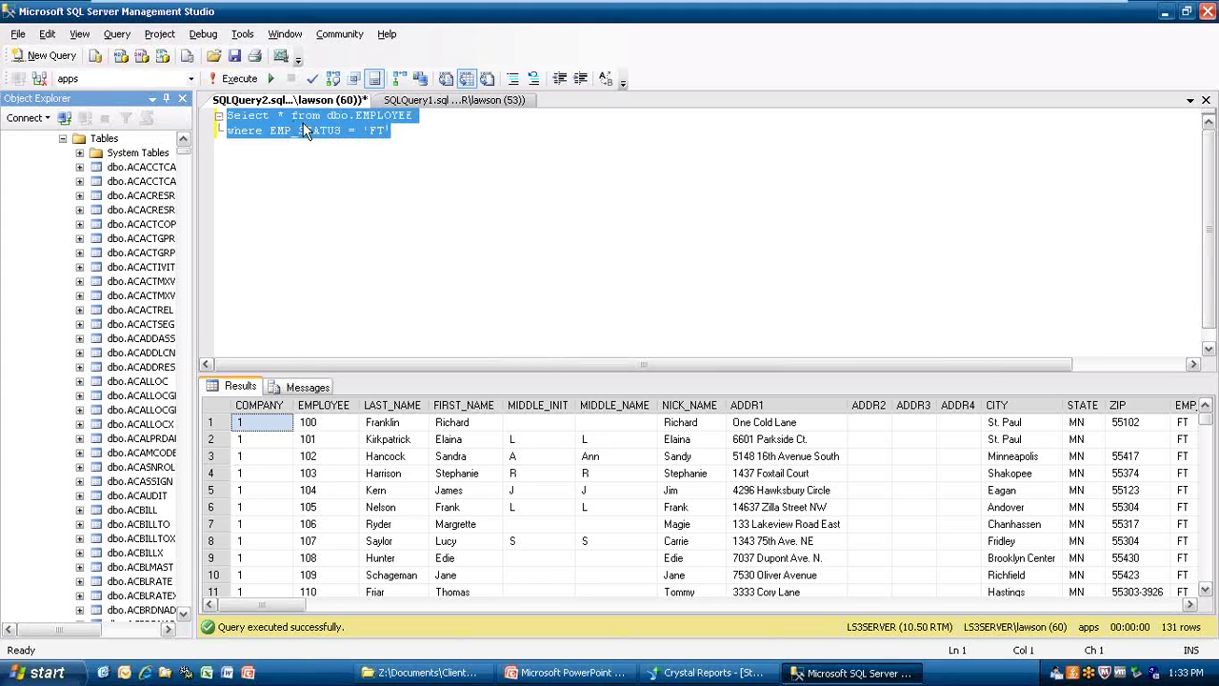
right_click(279, 120)
left_click(344, 150)
Create a new blank report, Report1, in Crystal Reports, bringing up the Database Expert.
left_click(747, 672)
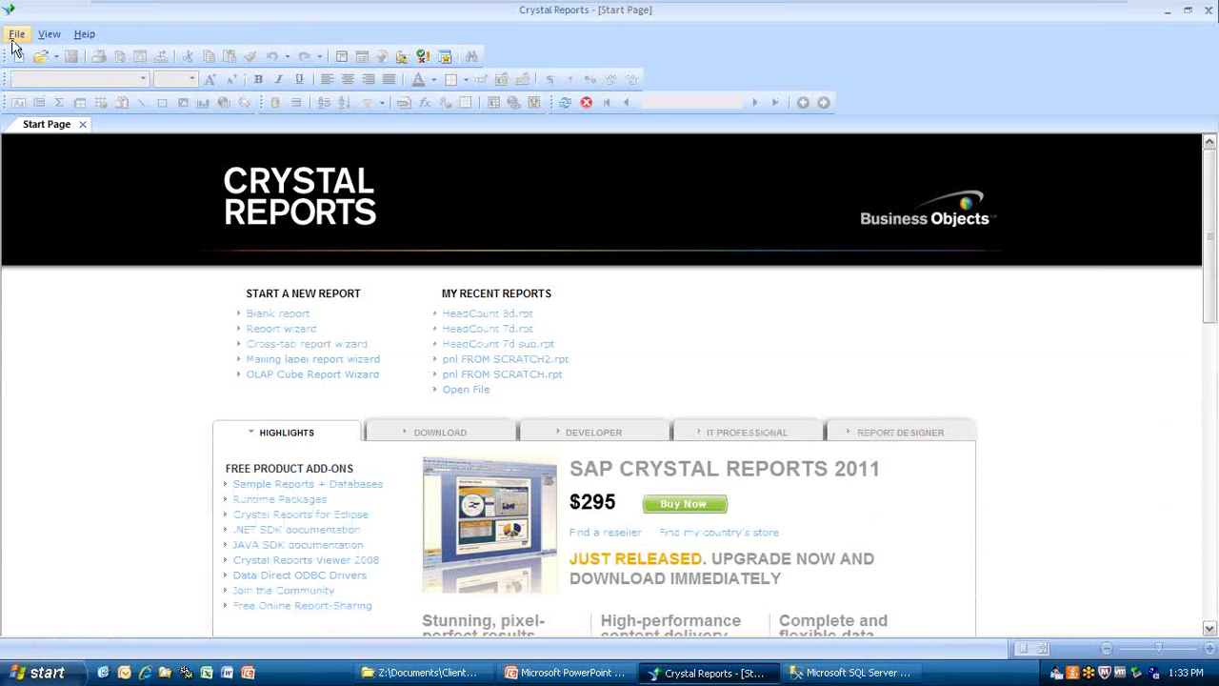
left_click(16, 35)
mouse_move(50, 57)
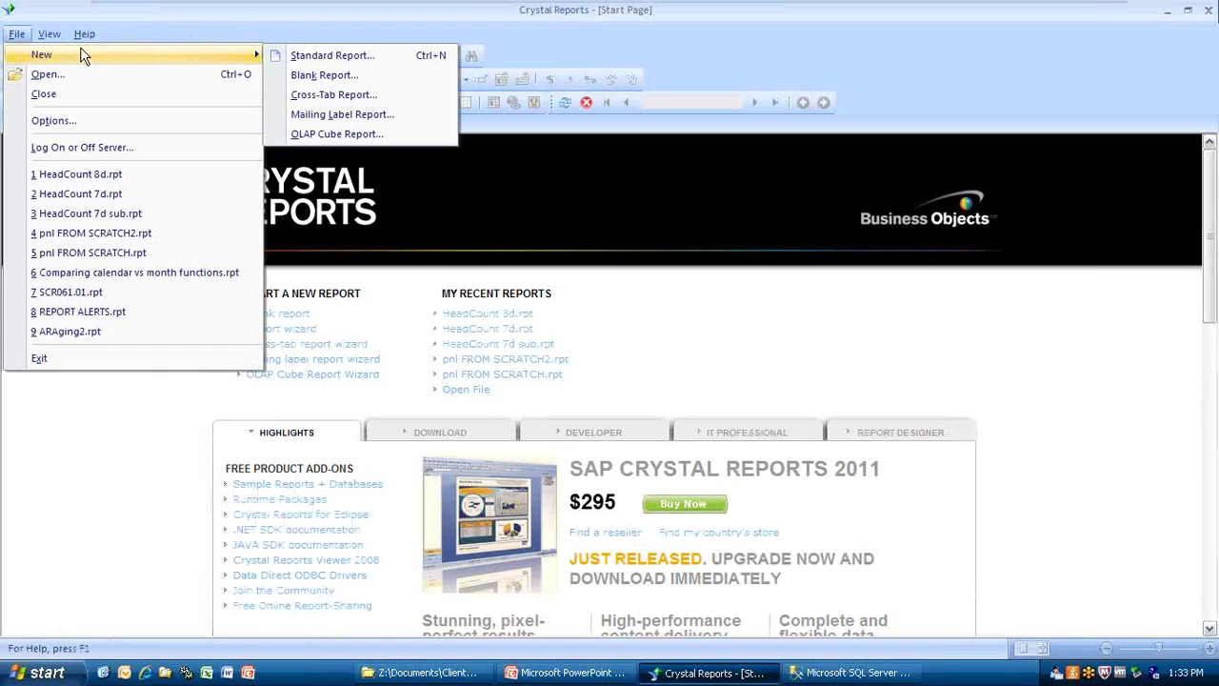
left_click(343, 75)
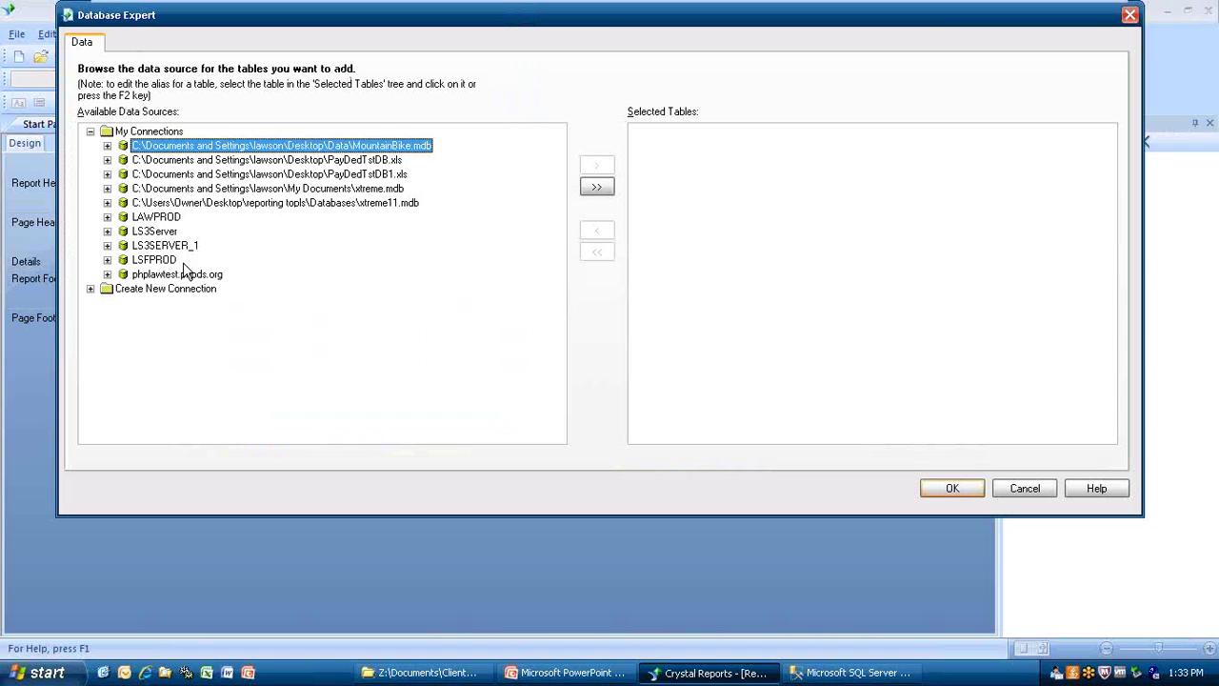
Expand the LS3Server connection in the Database Expert.
left_click(107, 230)
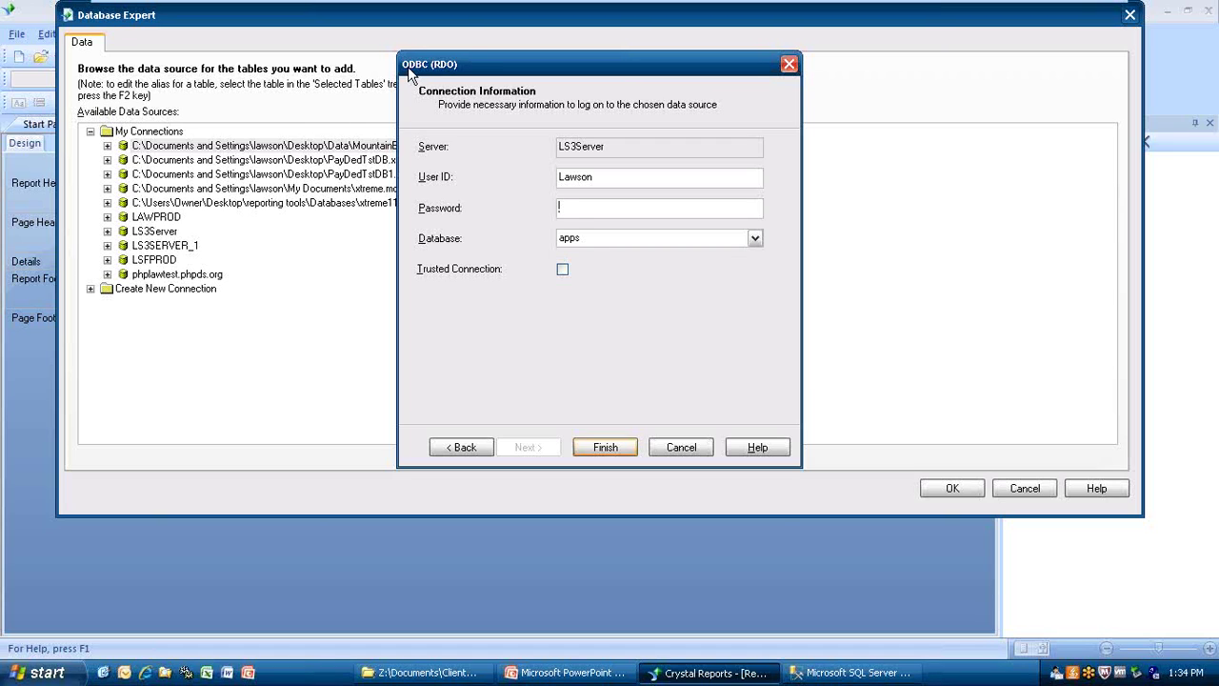
key("Caps_Lock")
type("**********")
left_click(591, 448)
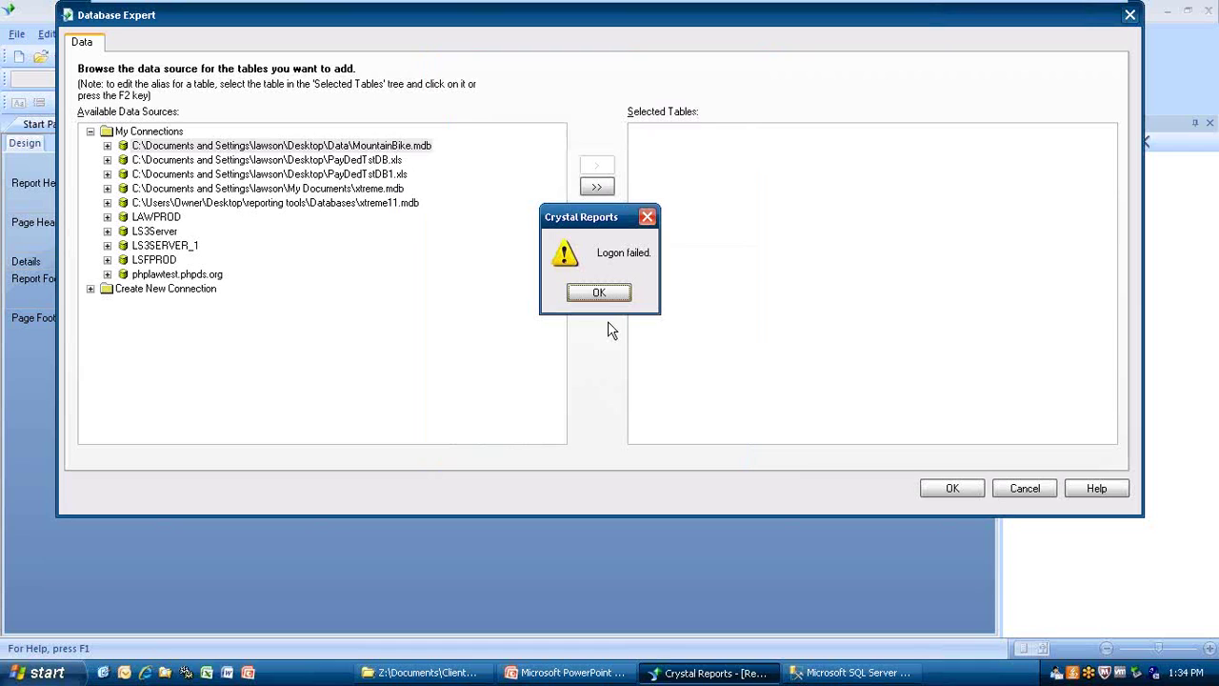
left_click(599, 293)
left_click(596, 291)
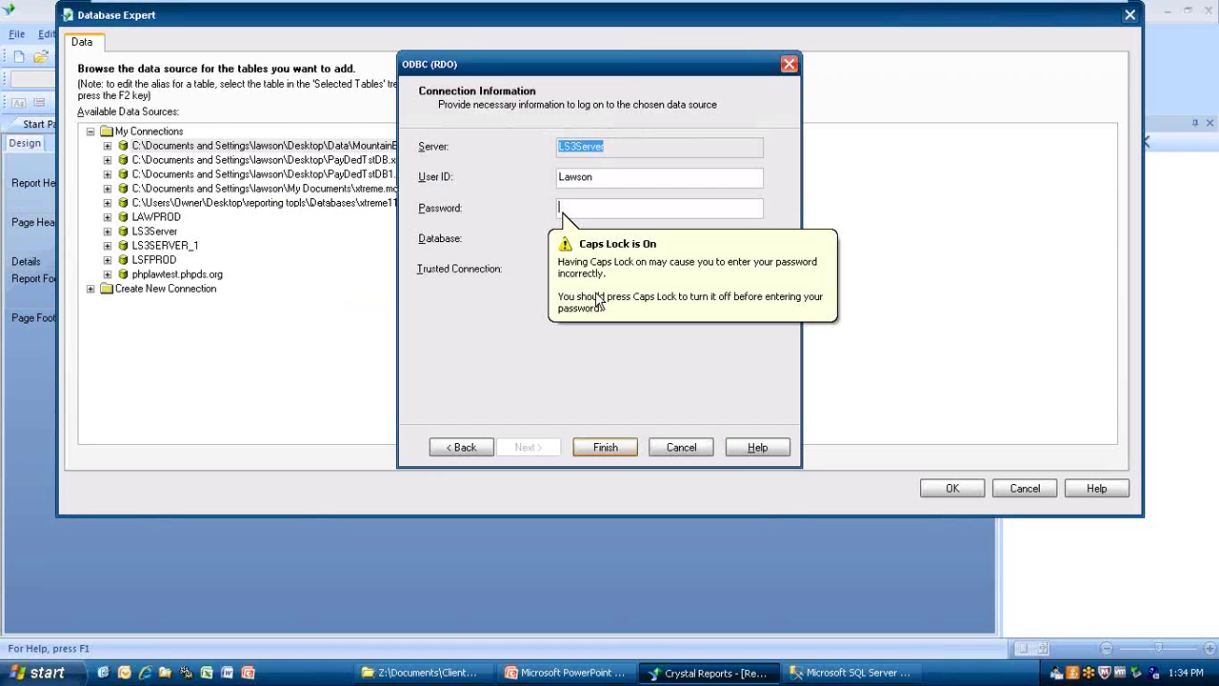
left_click(612, 314)
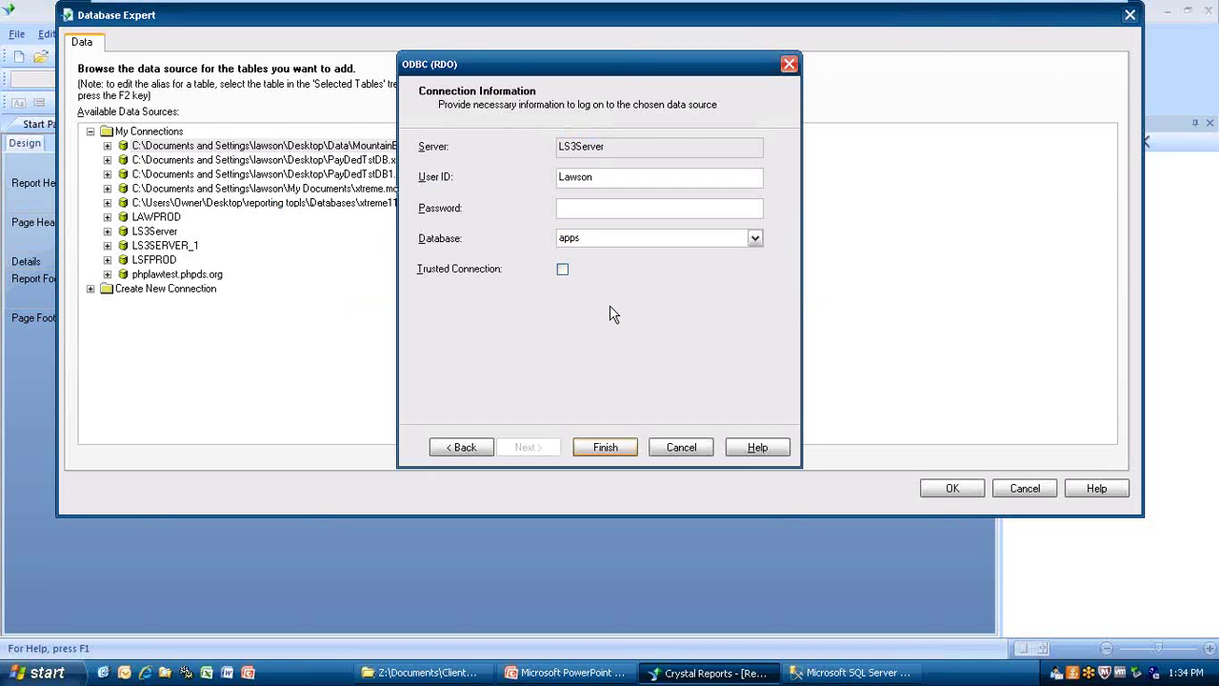
type("**********")
left_click(620, 447)
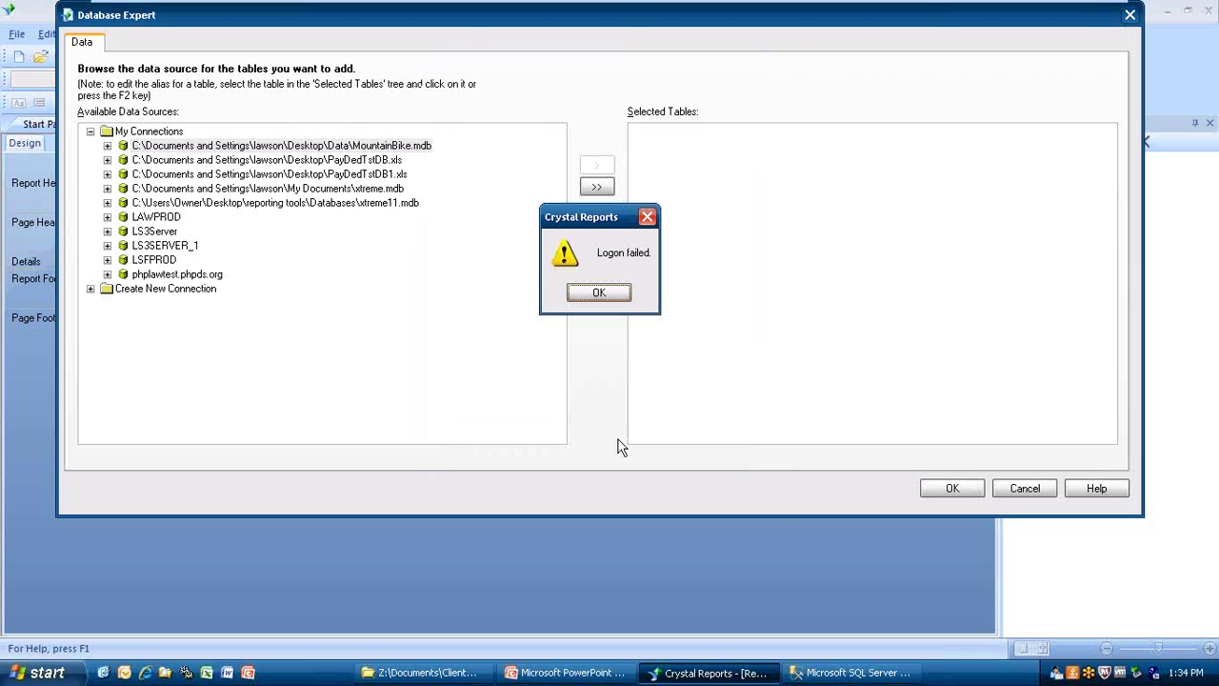
left_click(598, 295)
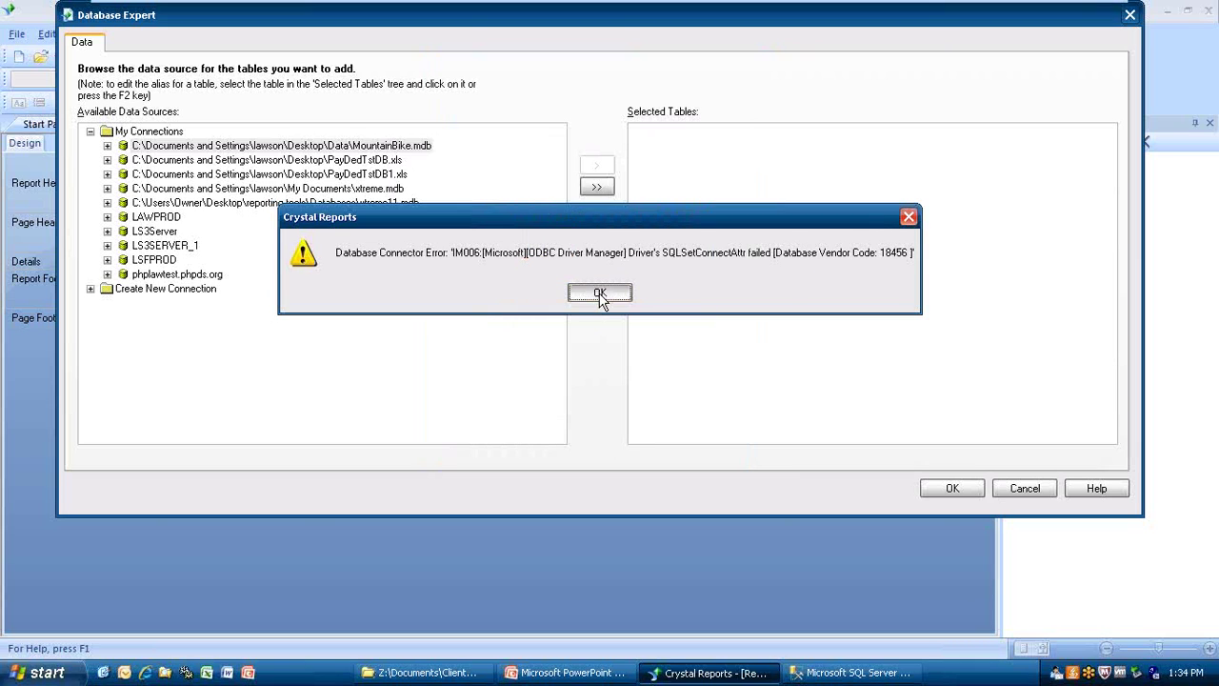
left_click(599, 295)
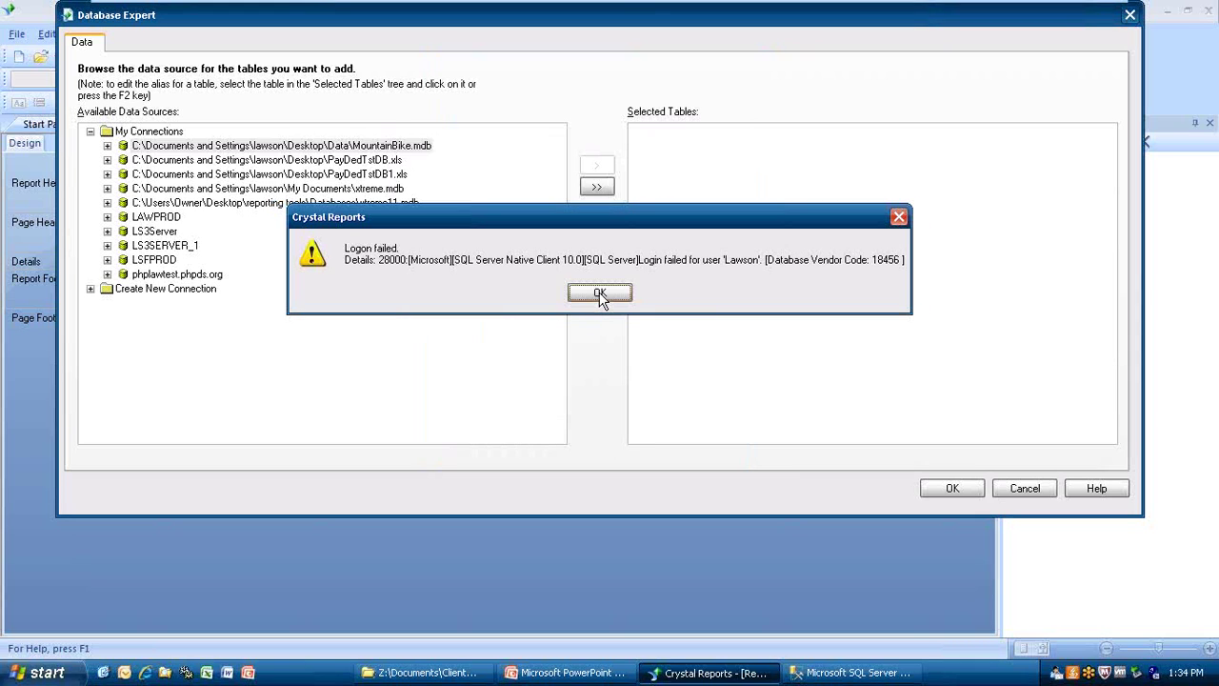
left_click(600, 295)
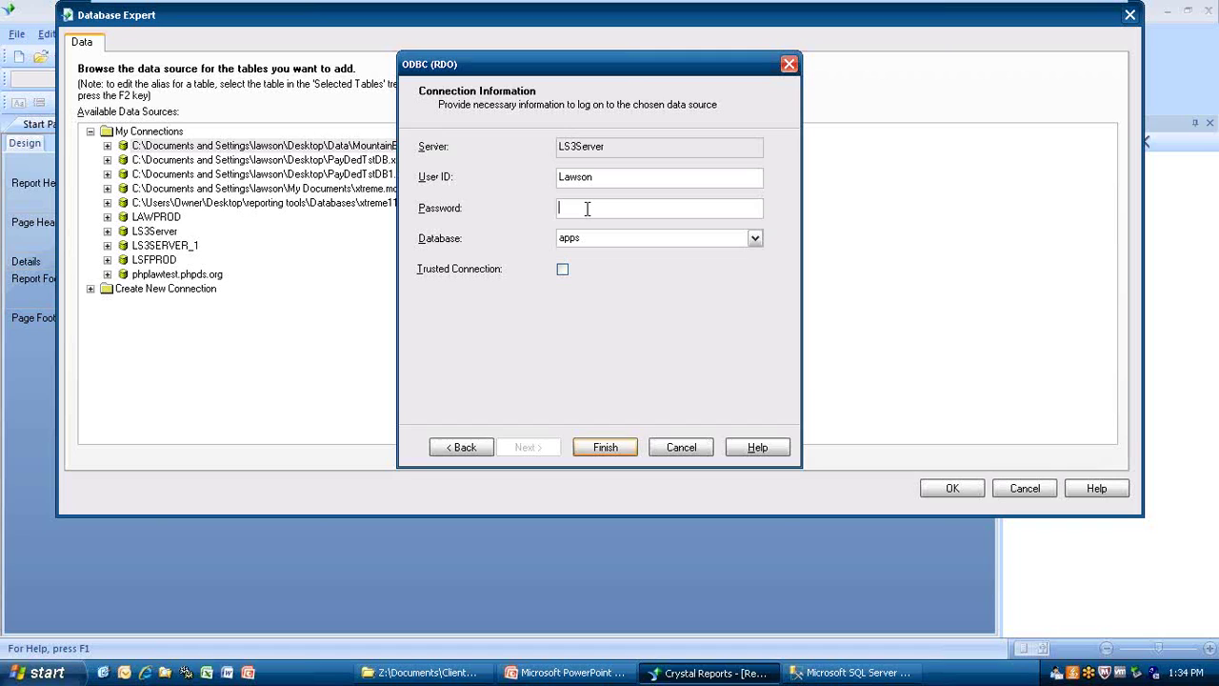
Retype the LS3Server password with Caps Lock off, log on, and select Add Command.
key("Caps_Lock")
key("Caps_Lock")
left_click(605, 447)
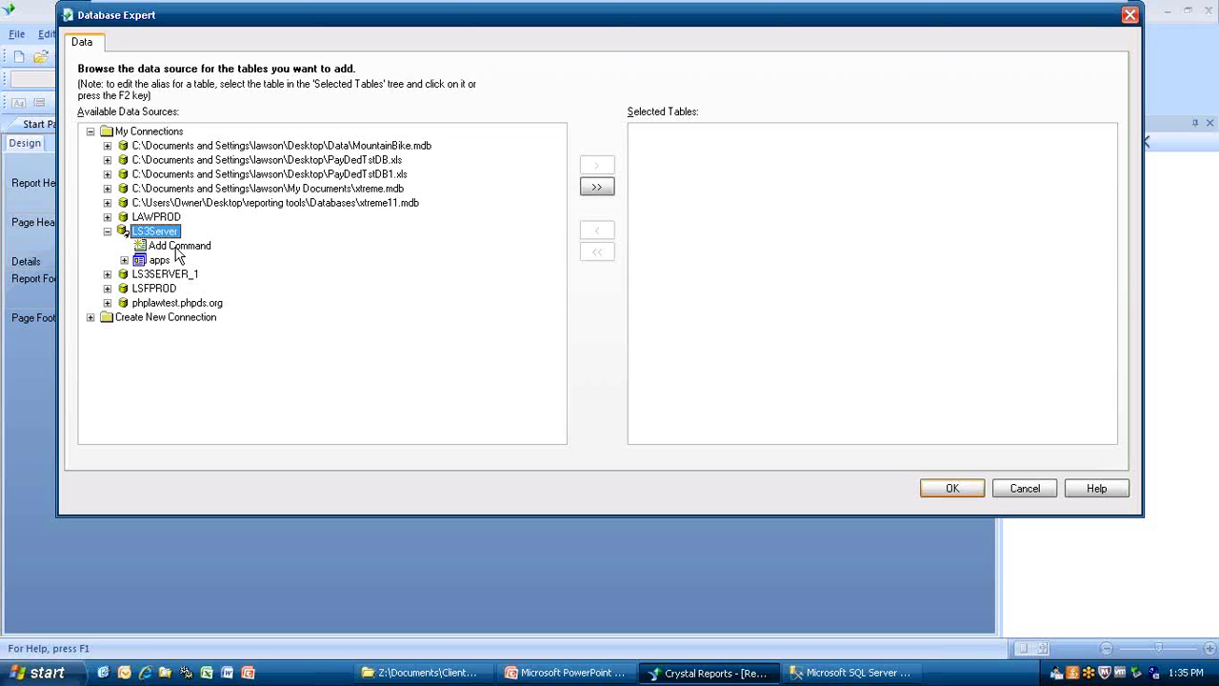
left_click(181, 248)
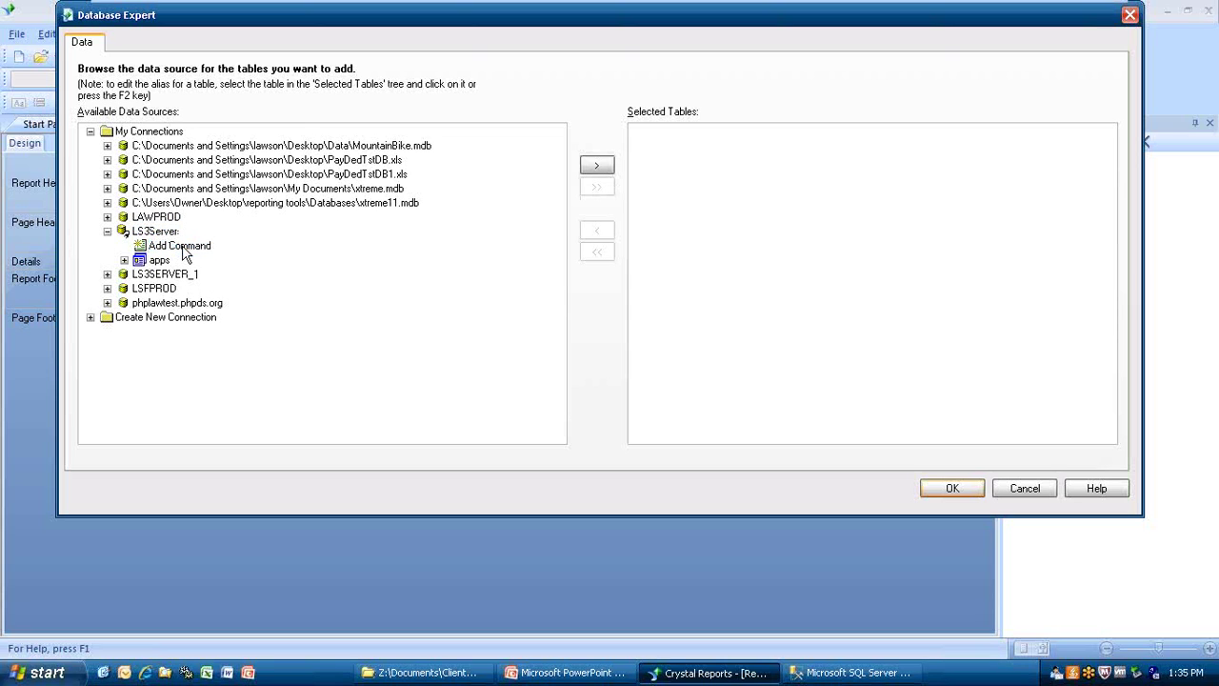
Paste the copied full-time EMPLOYEE query into a new SQL Command and confirm it as the data source.
double_click(181, 247)
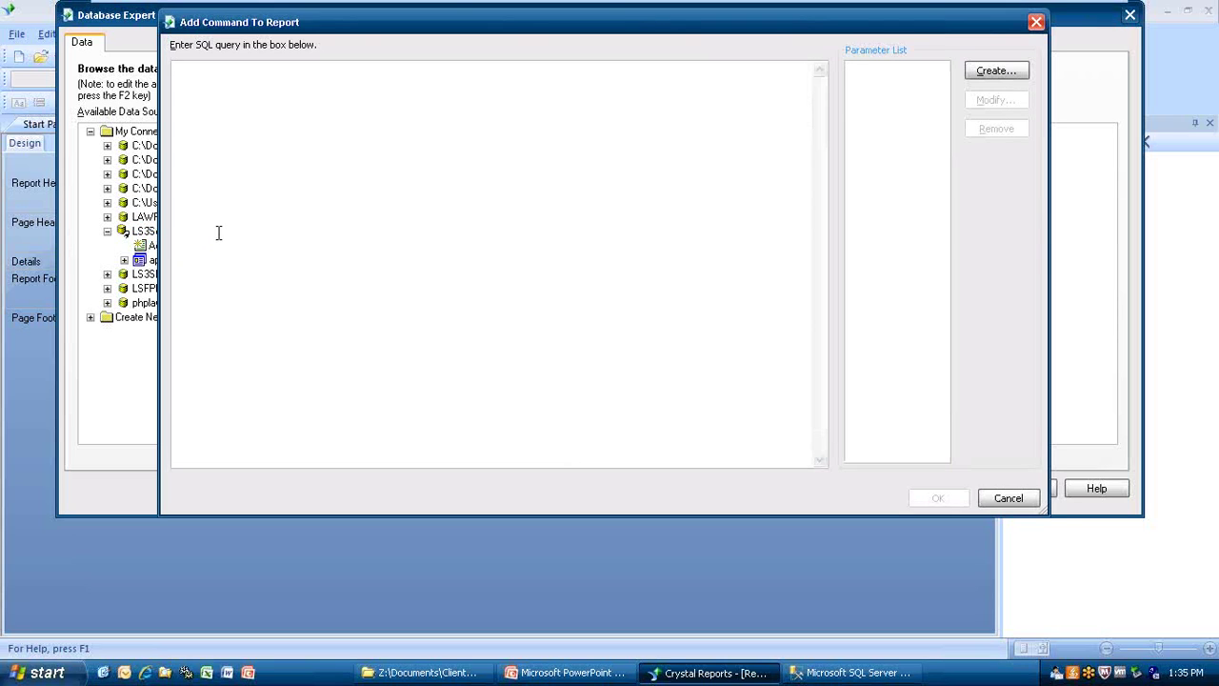
right_click(296, 125)
left_click(323, 183)
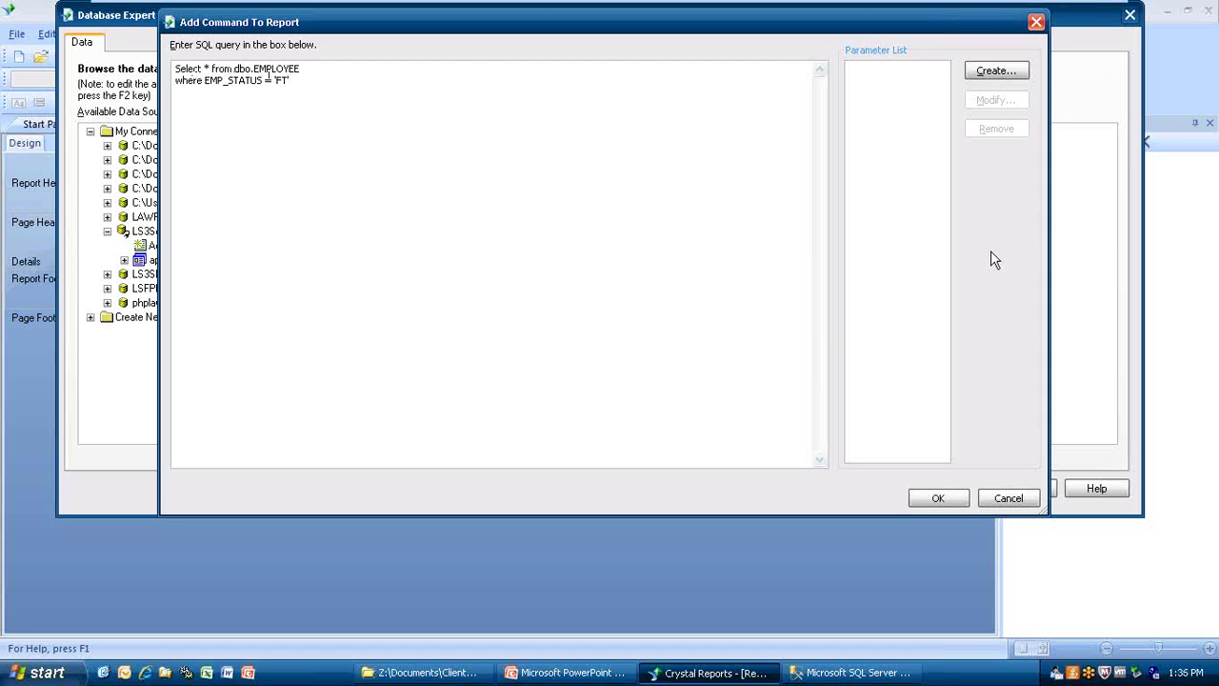
left_click(952, 498)
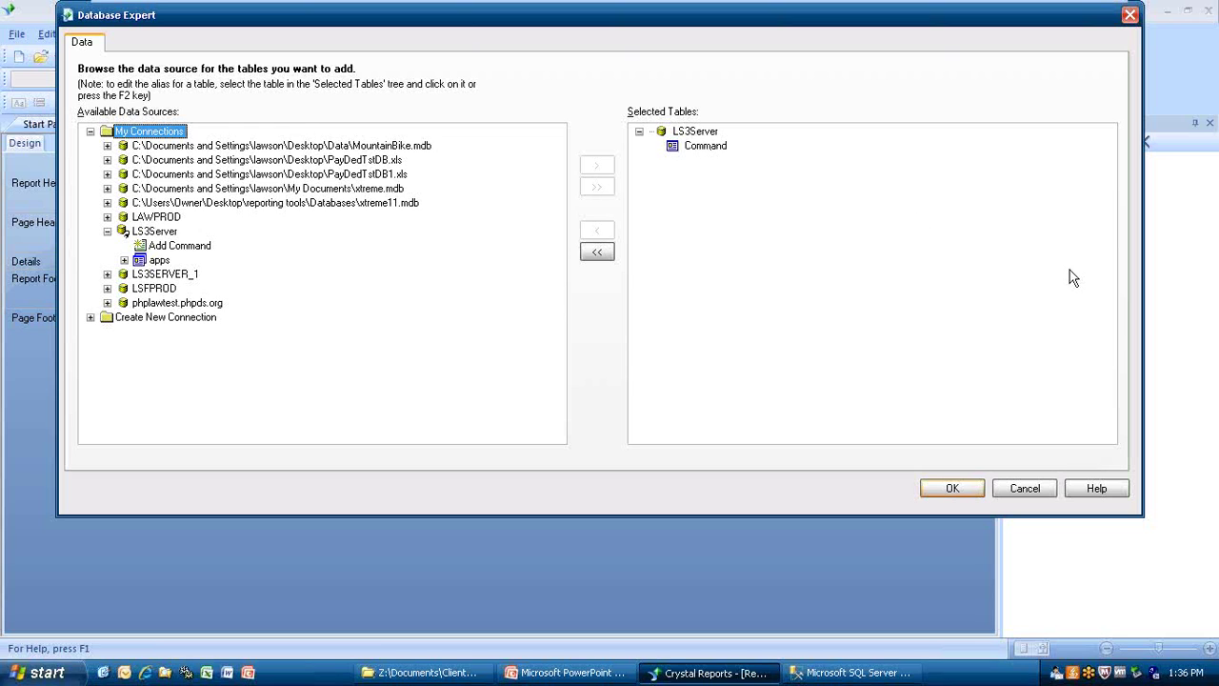
left_click(957, 489)
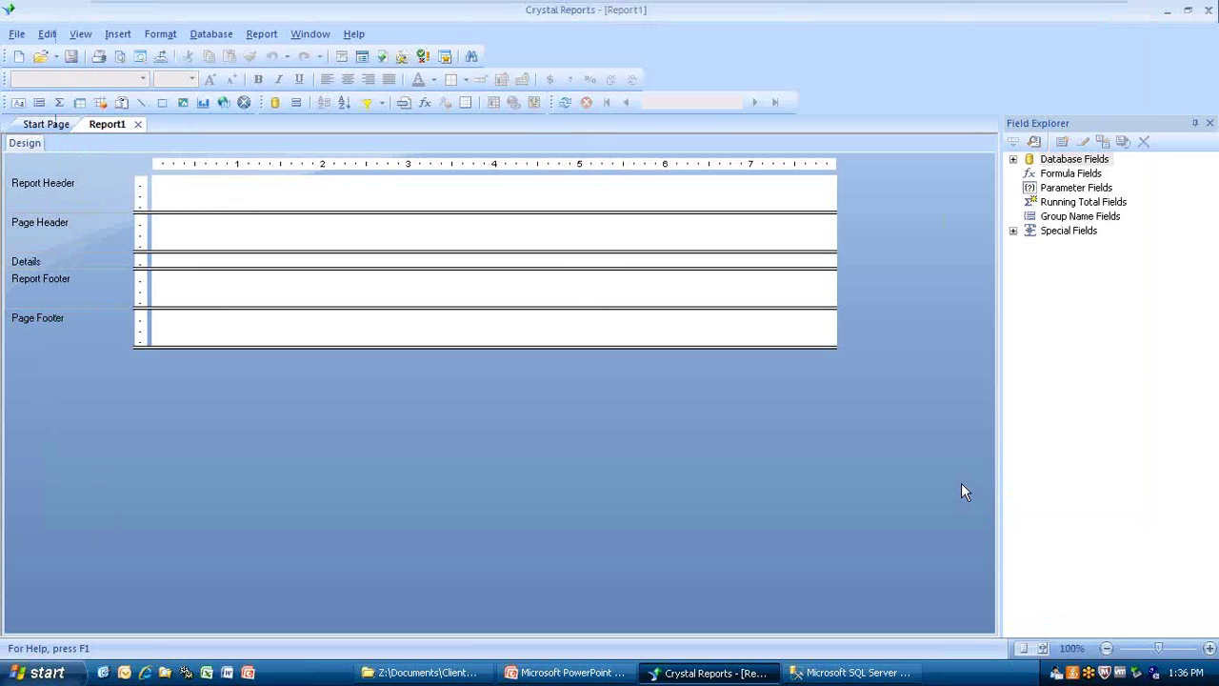
Expand Database Fields > Command in Field Explorer to list COMPANY, EMP_STATUS and other columns.
left_click(1013, 160)
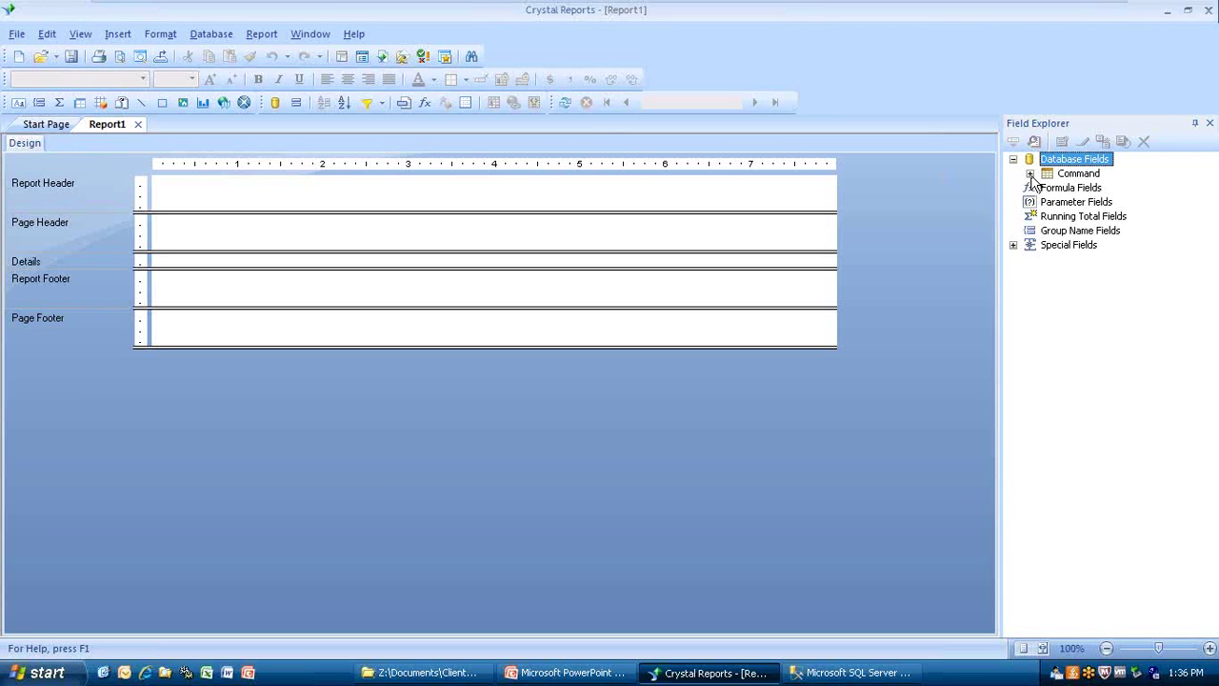
left_click(1030, 175)
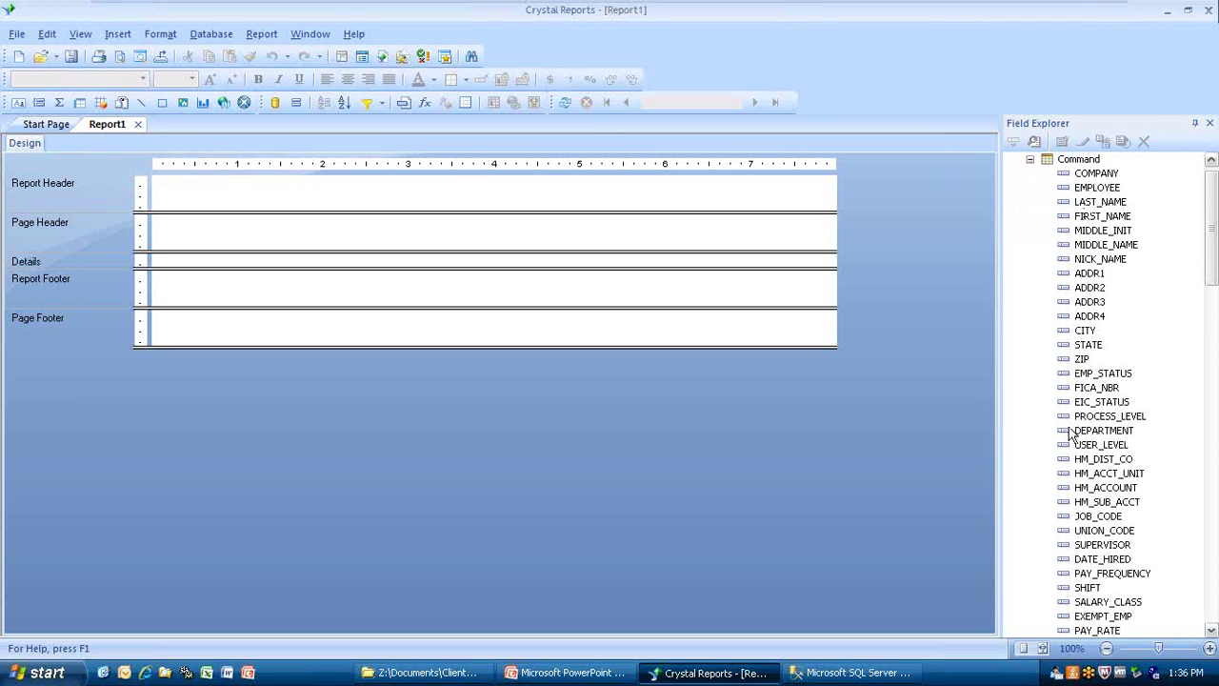
left_click_drag(1213, 258, 1170, 210)
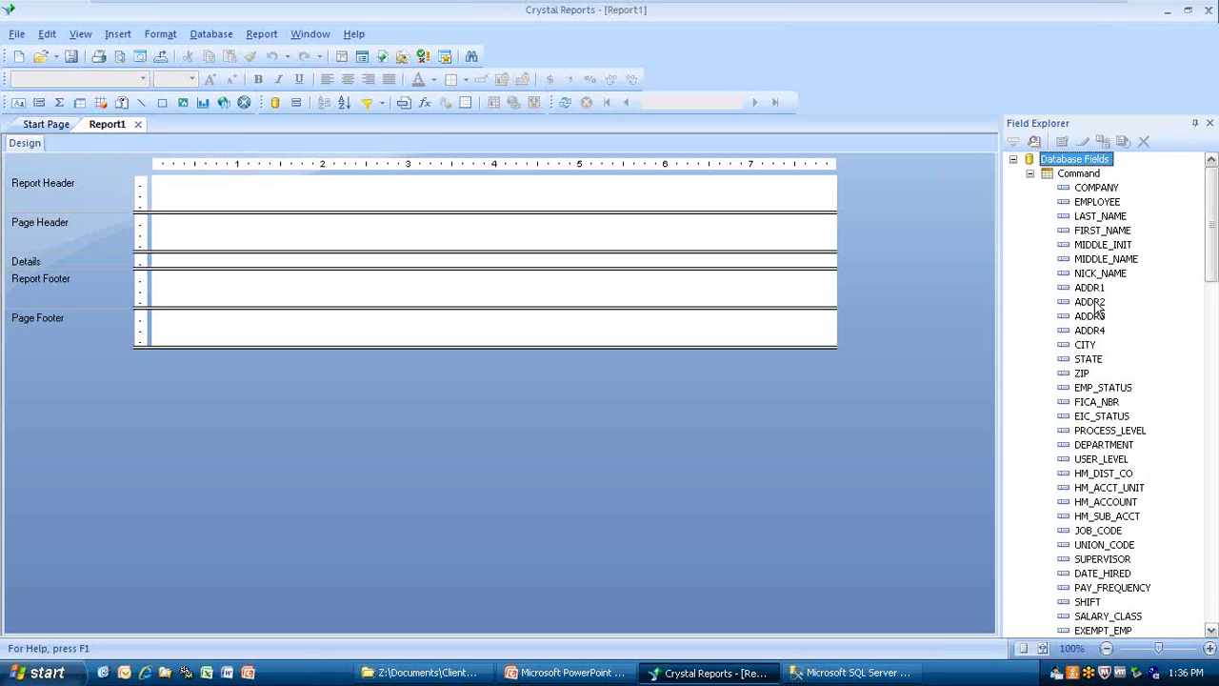
In SSMS, replace the asterisk in the SELECT list with COMPANY.
left_click(836, 673)
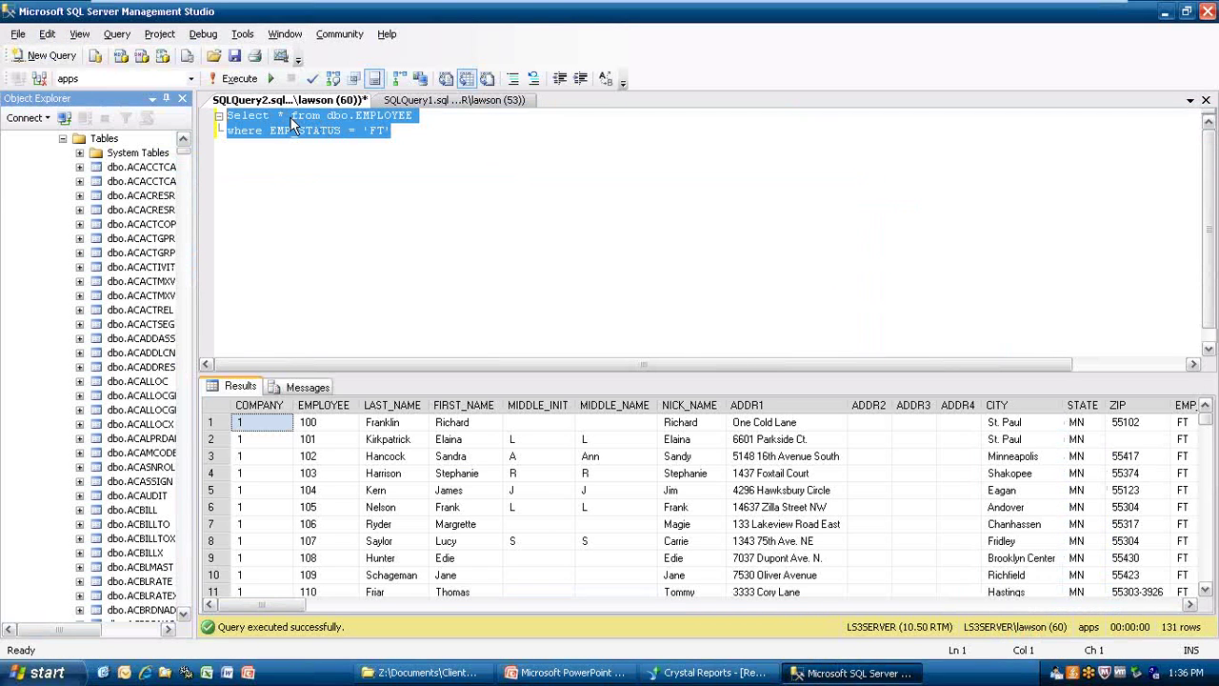
left_click(286, 116)
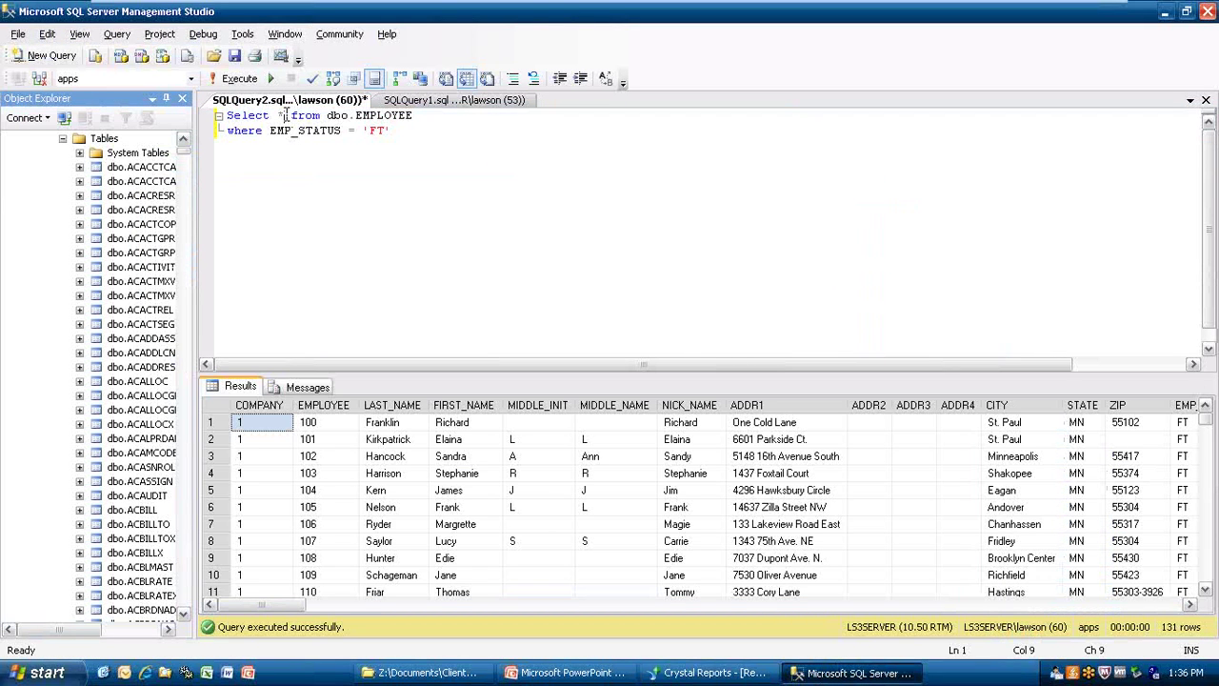
key("BackSpace")
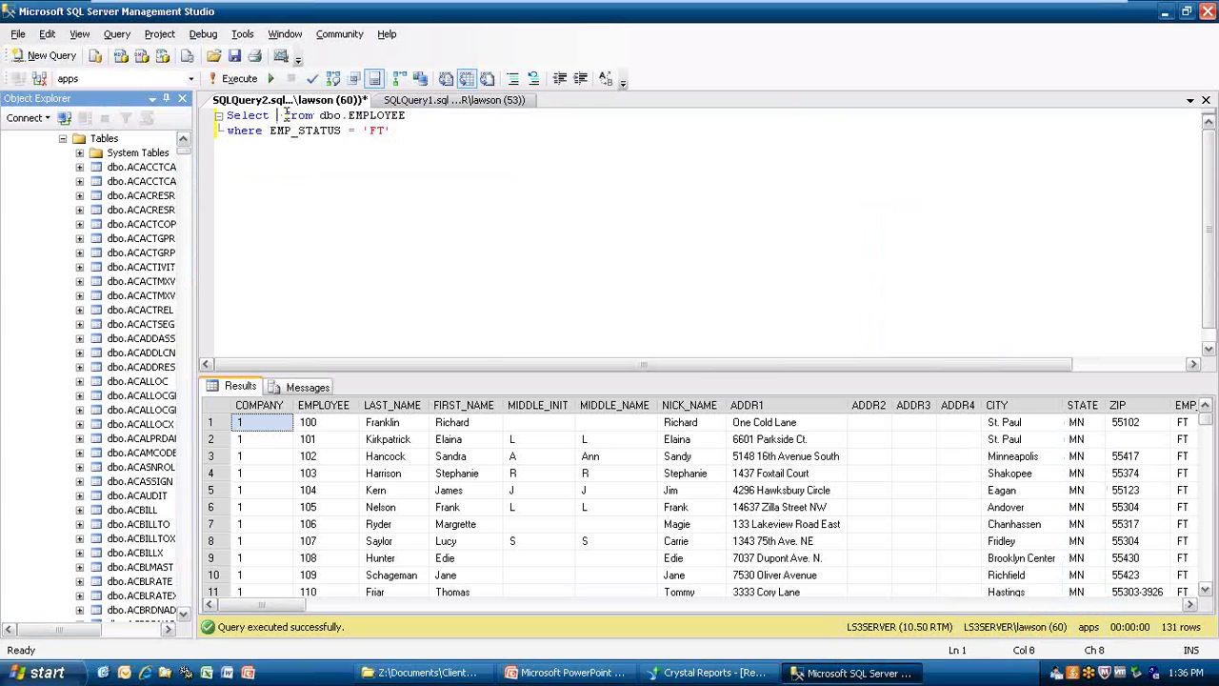
key("Return")
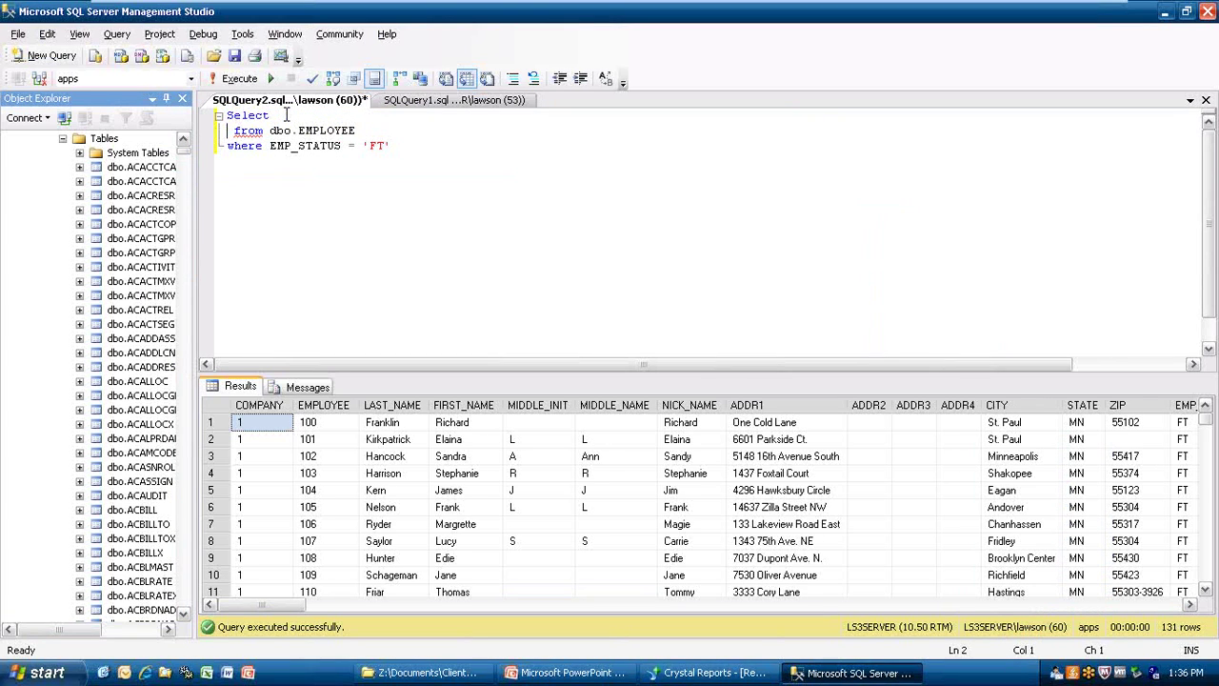
type("com ")
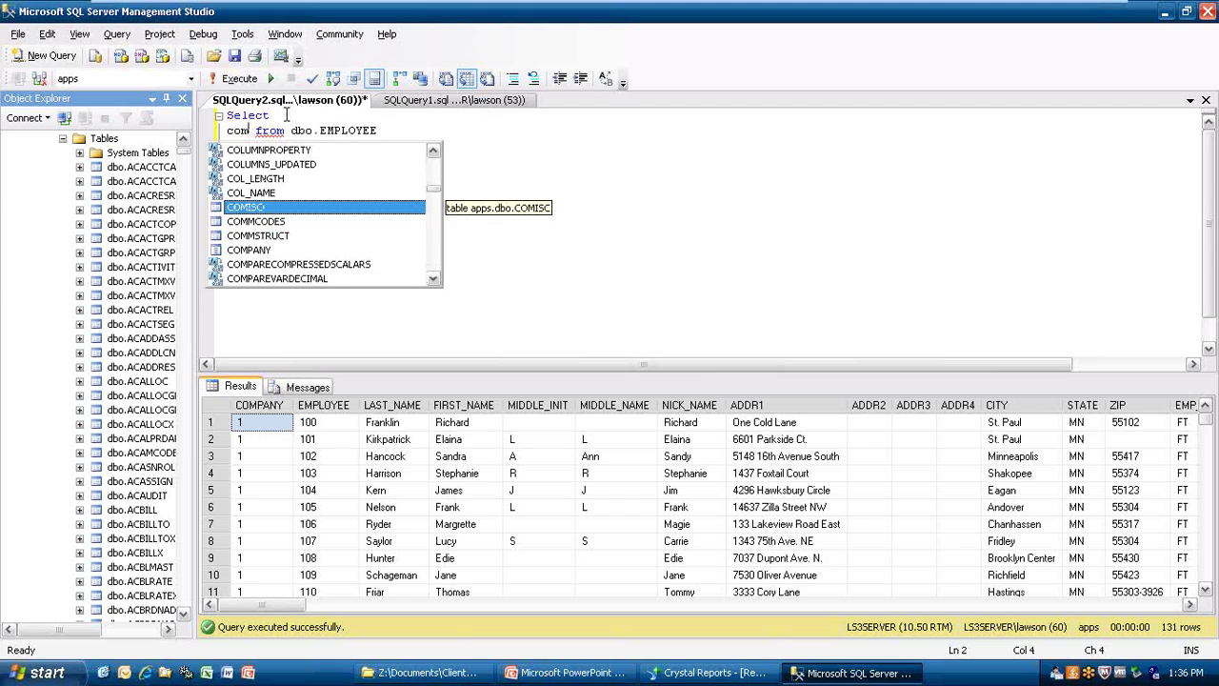
type("p")
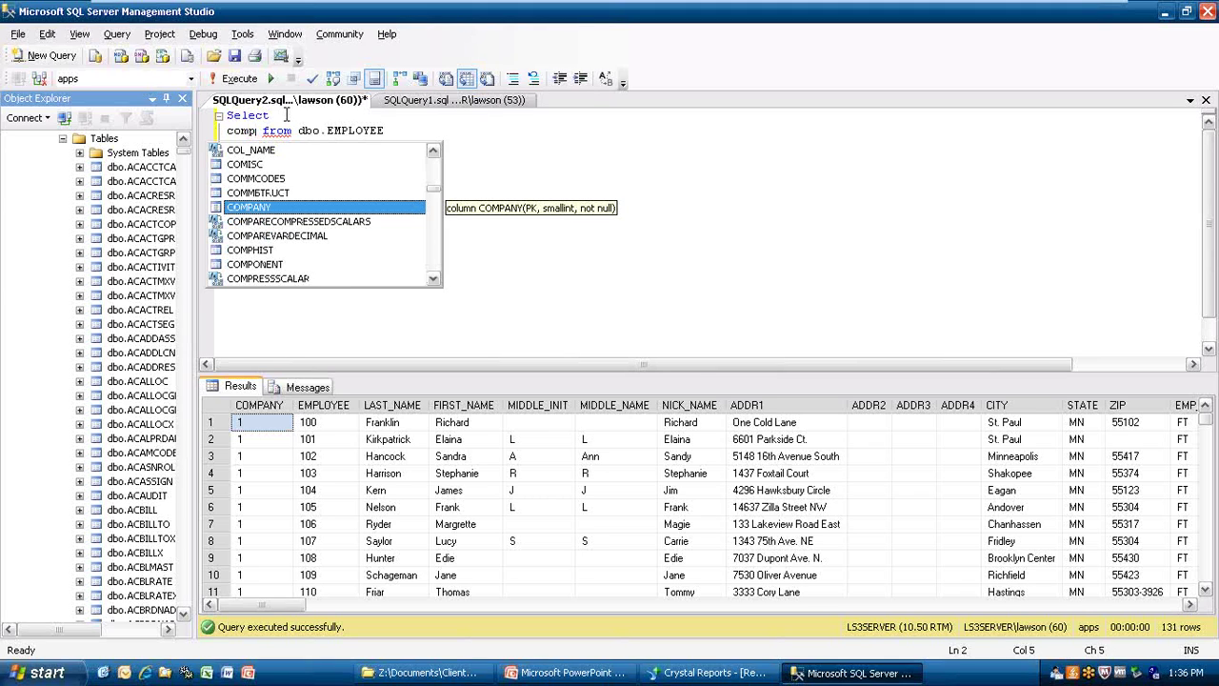
key("Tab")
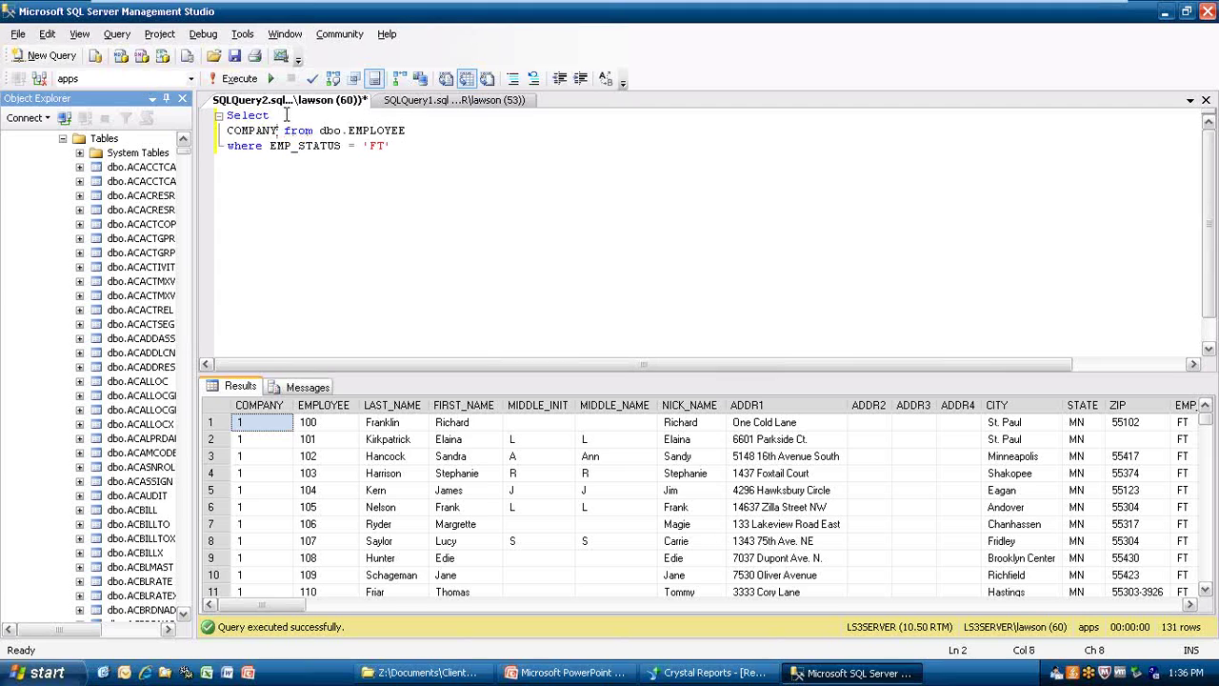
type(",")
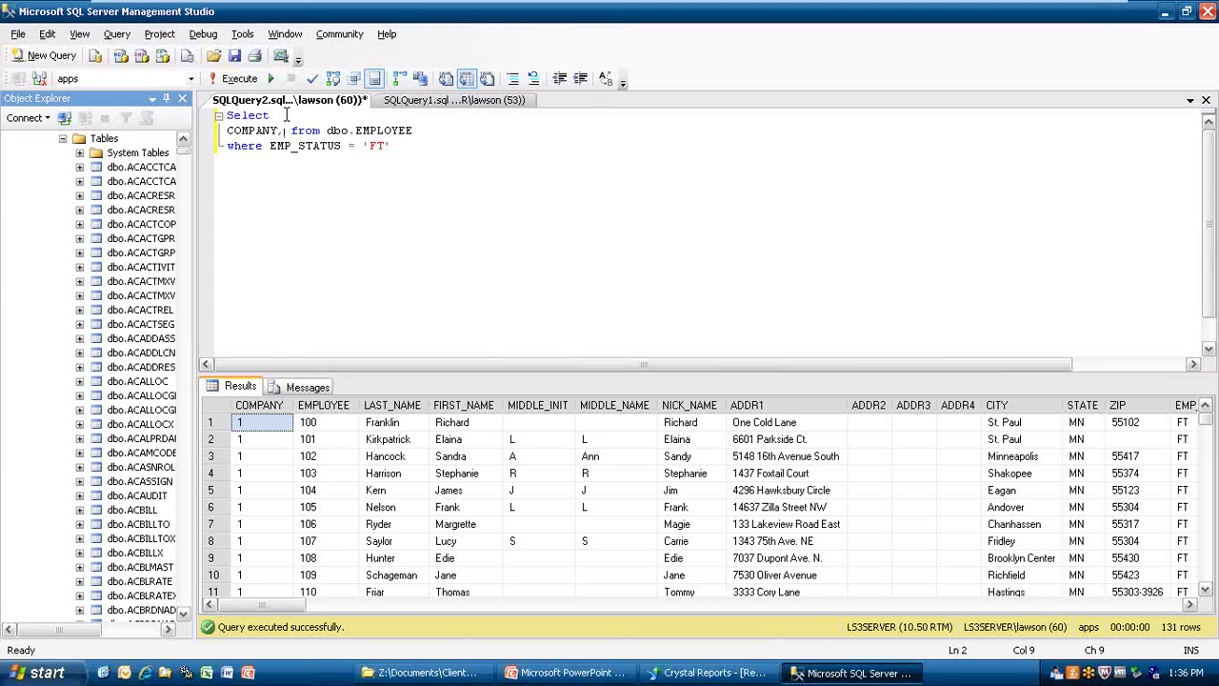
Add EMPLOYEE and EMP_STATUS as further selected columns, each on its own line.
key("Return")
type("emp")
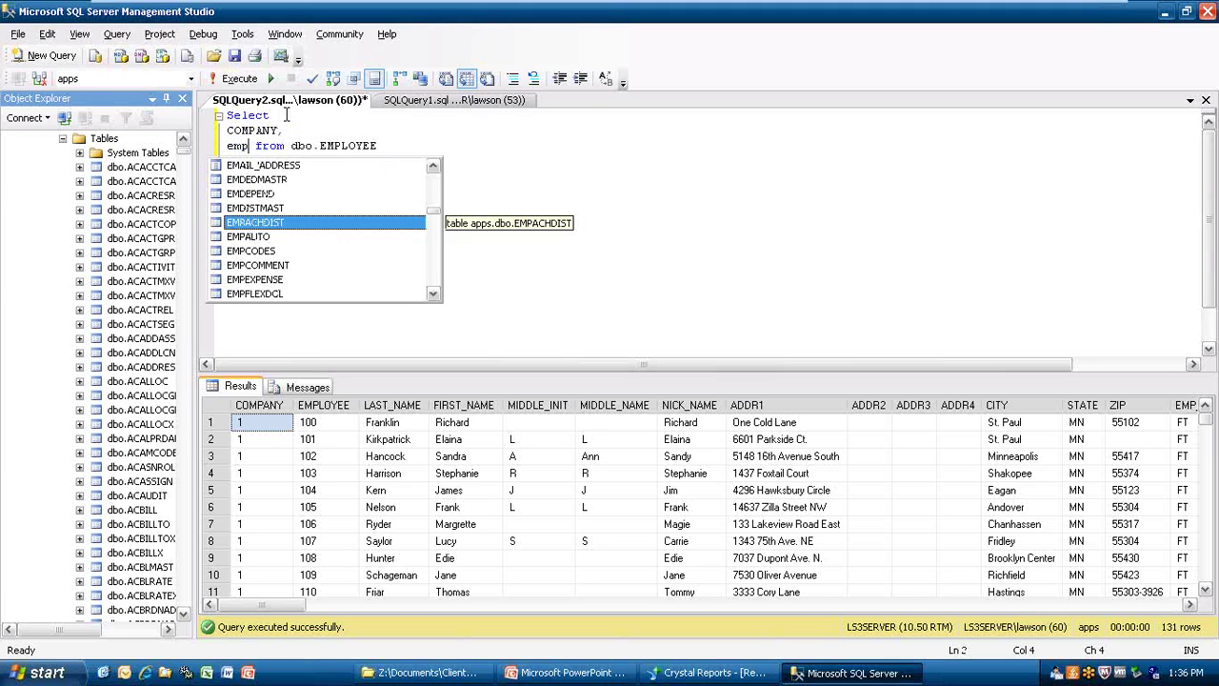
type("l")
key("Tab")
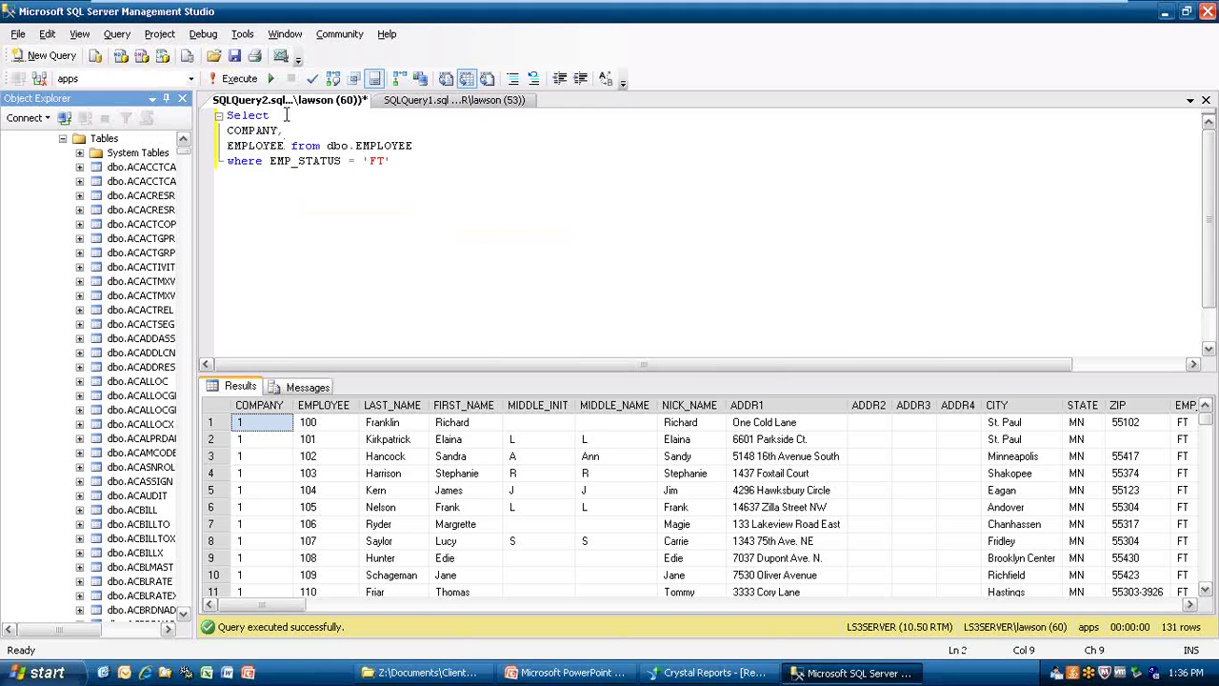
type(",")
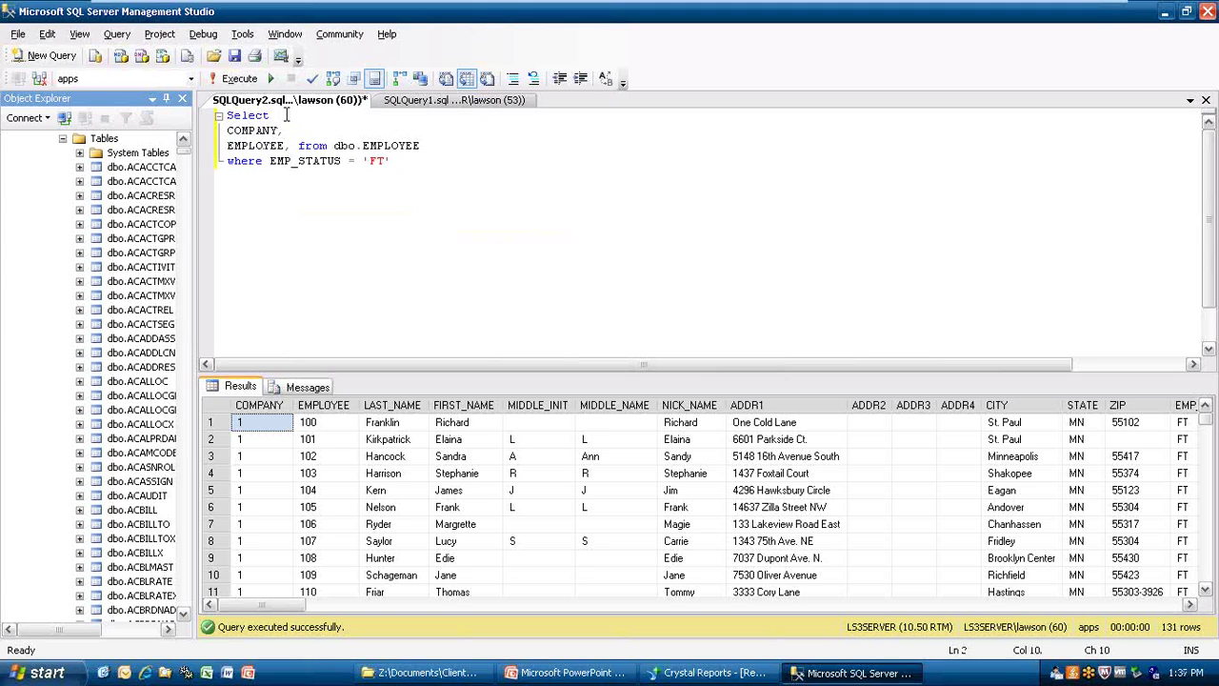
key("Return")
type("empl")
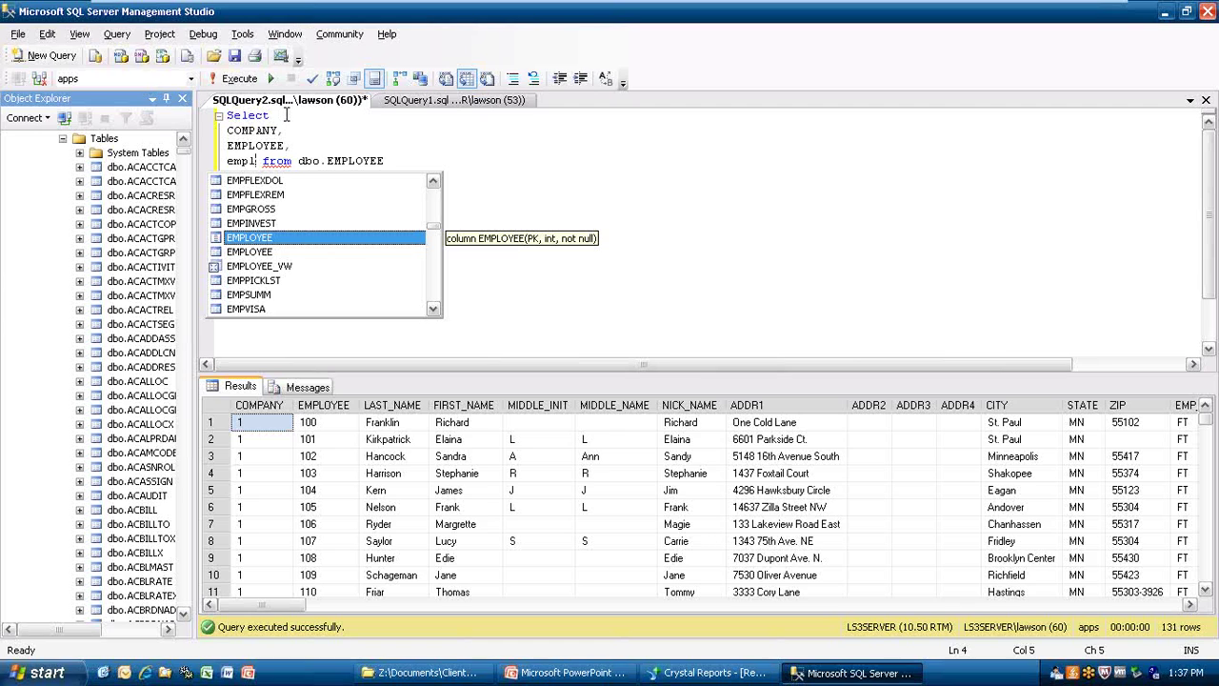
key("BackSpace")
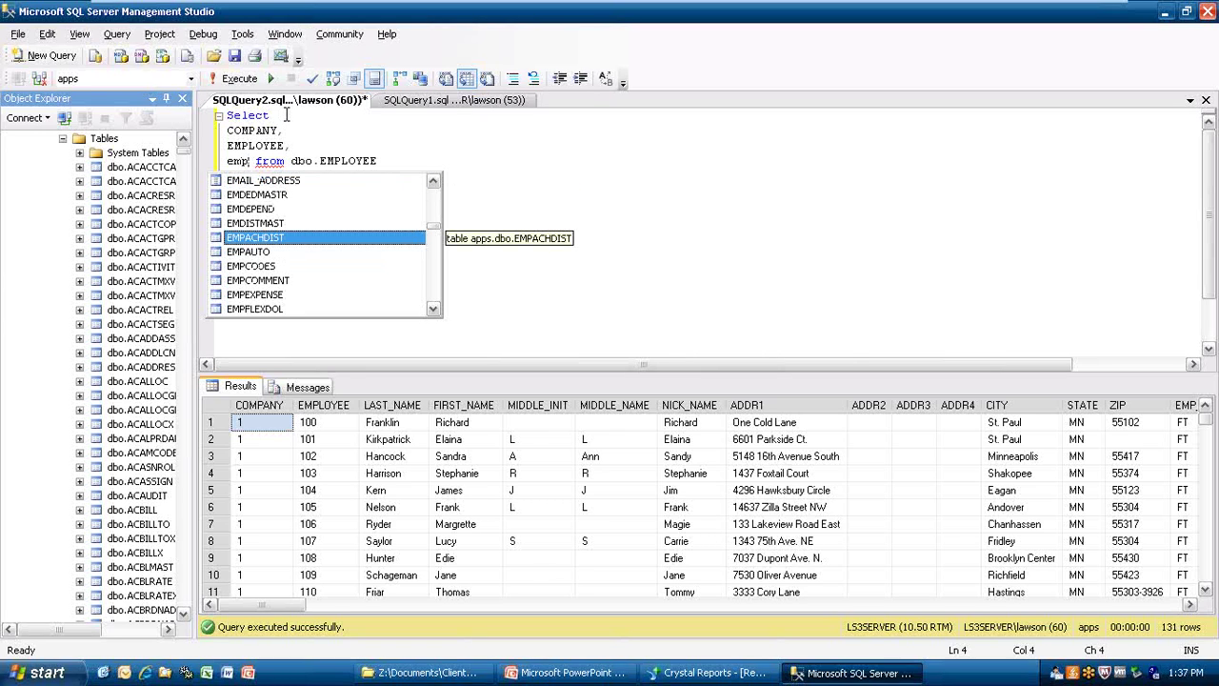
type("_")
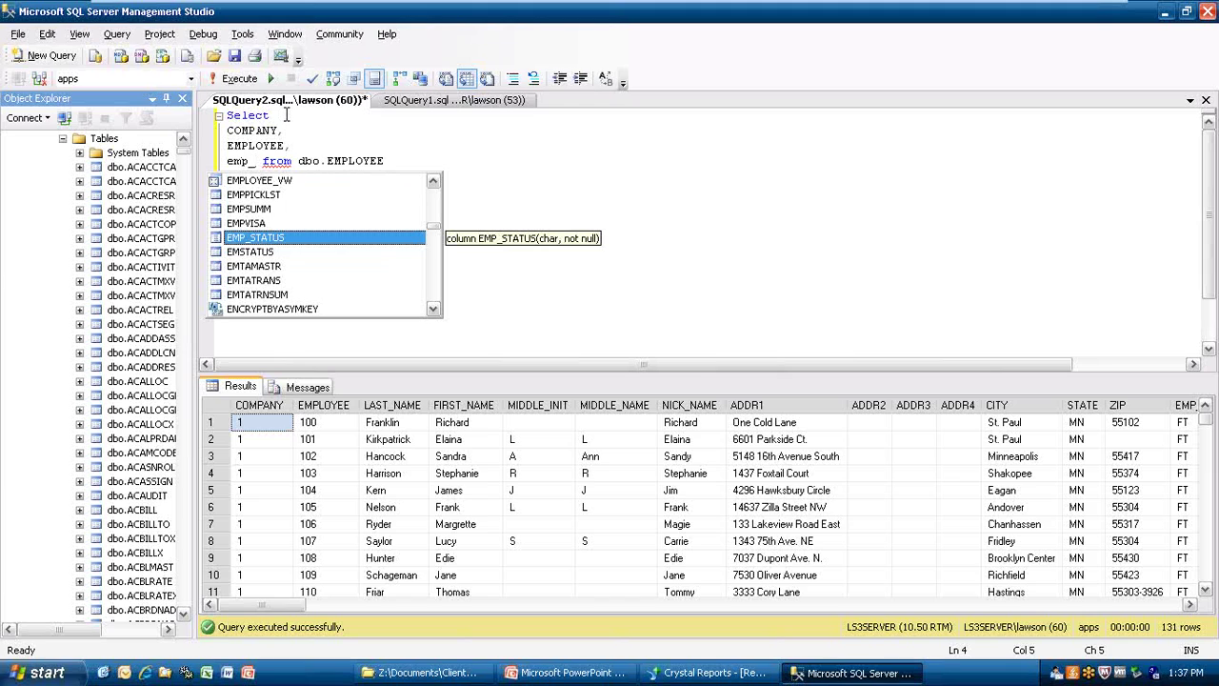
key("Tab")
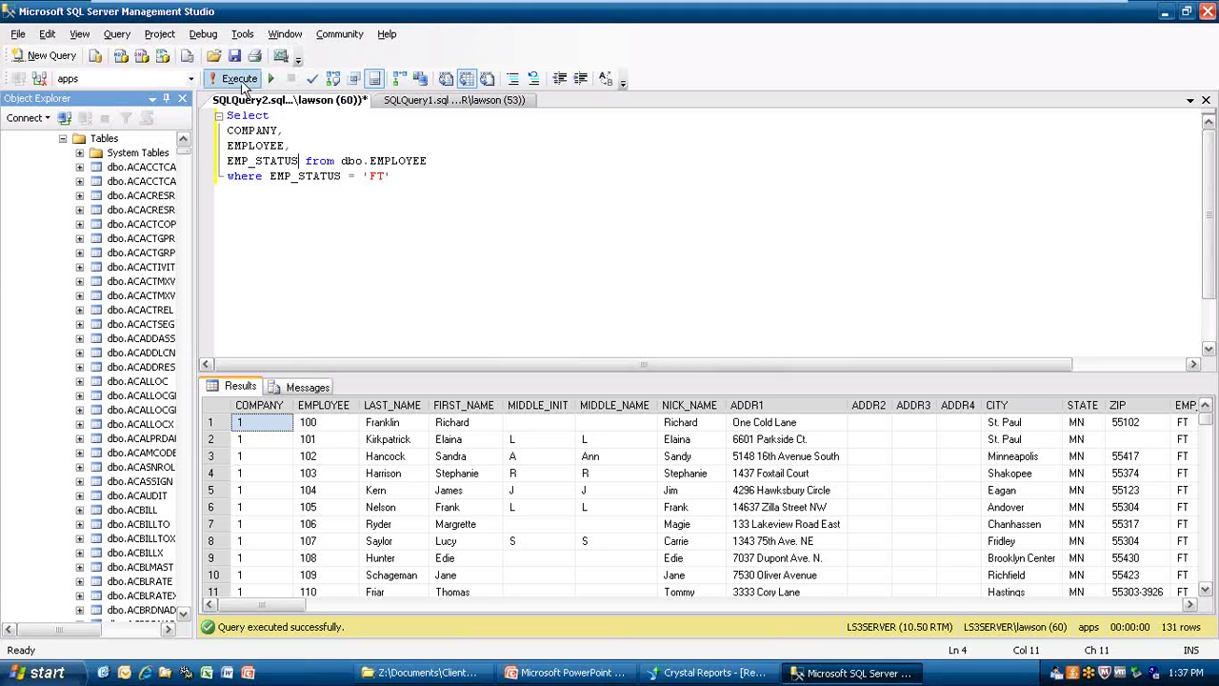
Run the narrowed query (131 rows) and copy its full text.
left_click(241, 80)
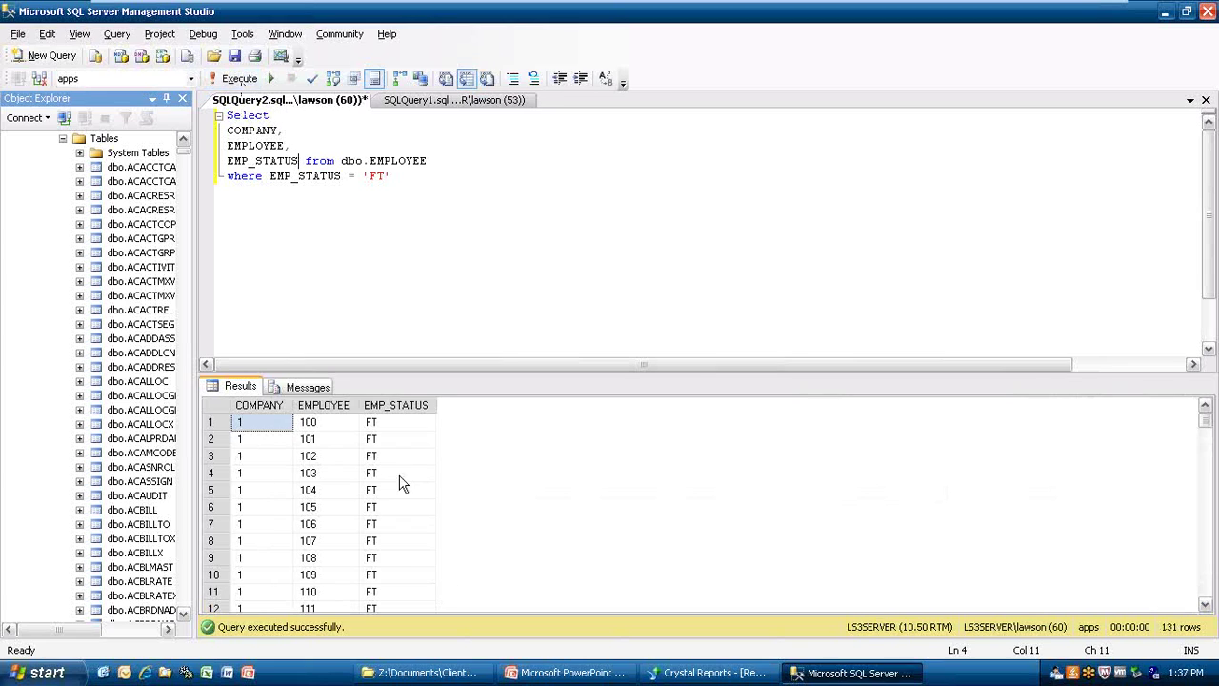
left_click_drag(420, 184, 164, 105)
right_click(267, 147)
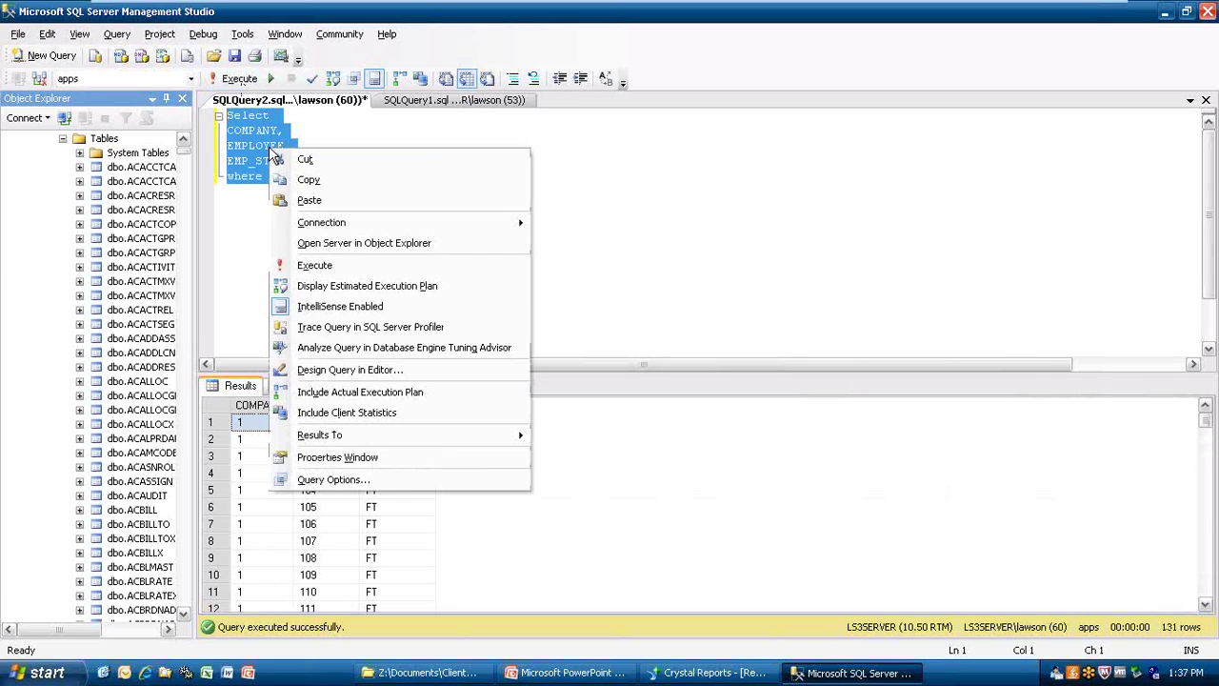
left_click(324, 175)
Paste the copied query over the Command's SQL so it returns only COMPANY, EMPLOYEE, EMP_STATUS.
left_click(687, 674)
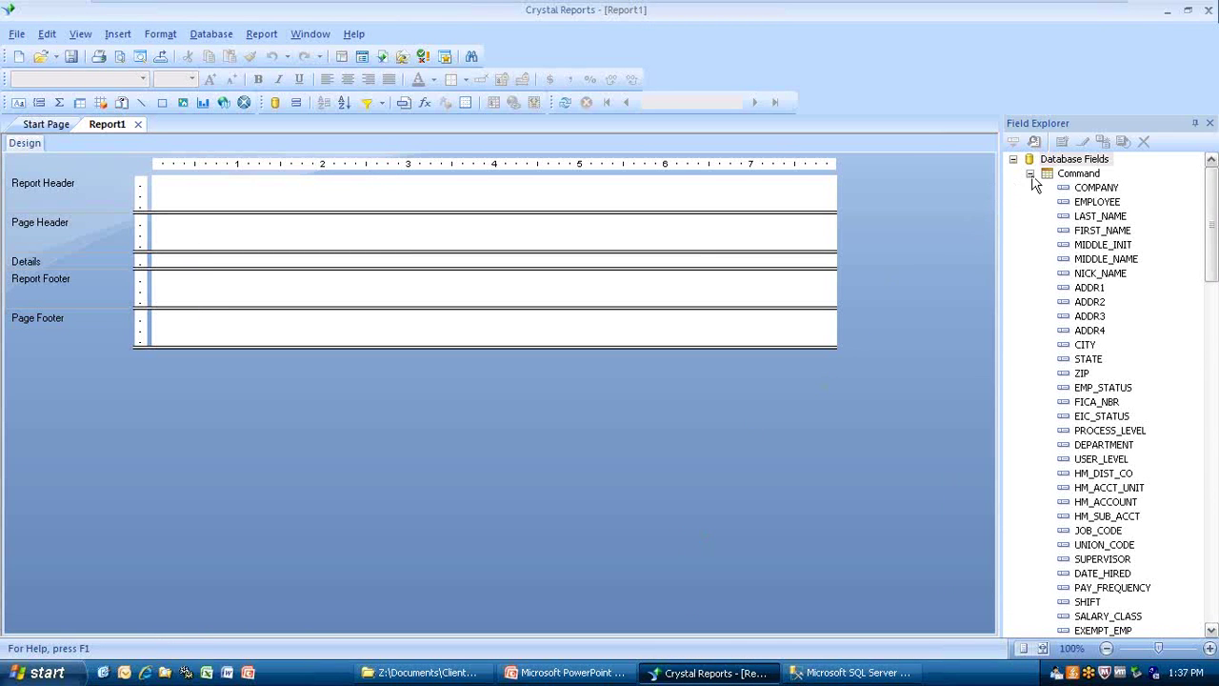
left_click(1073, 180)
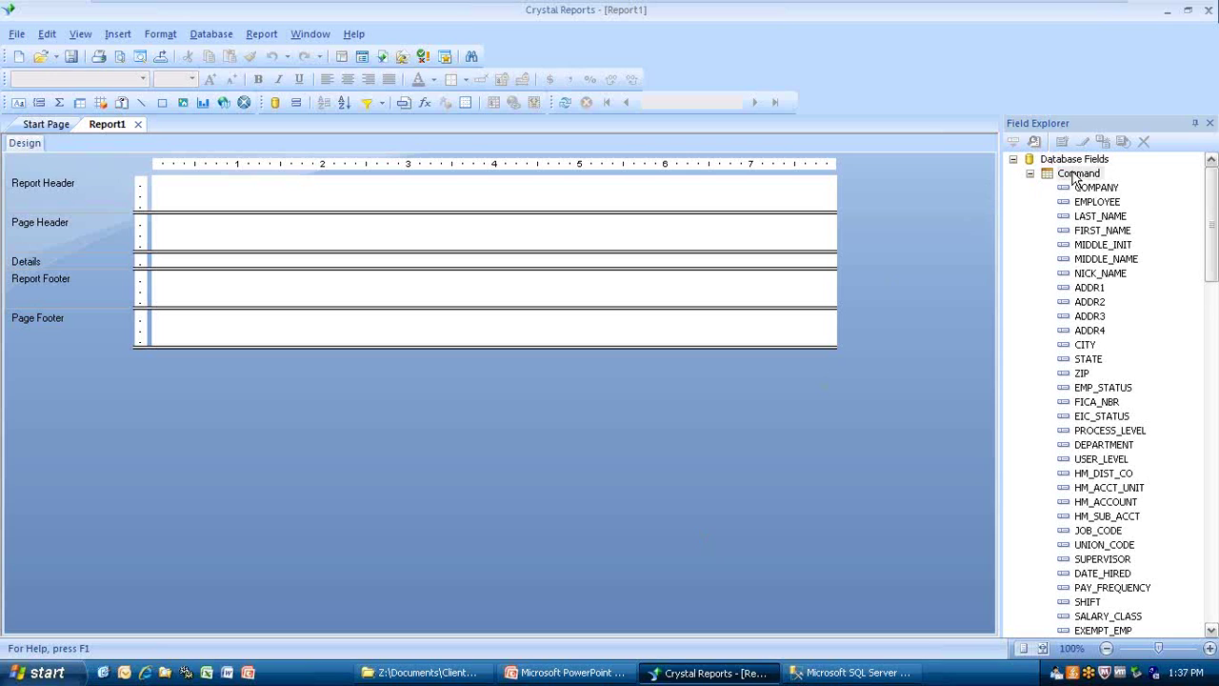
right_click(1076, 179)
left_click(1110, 186)
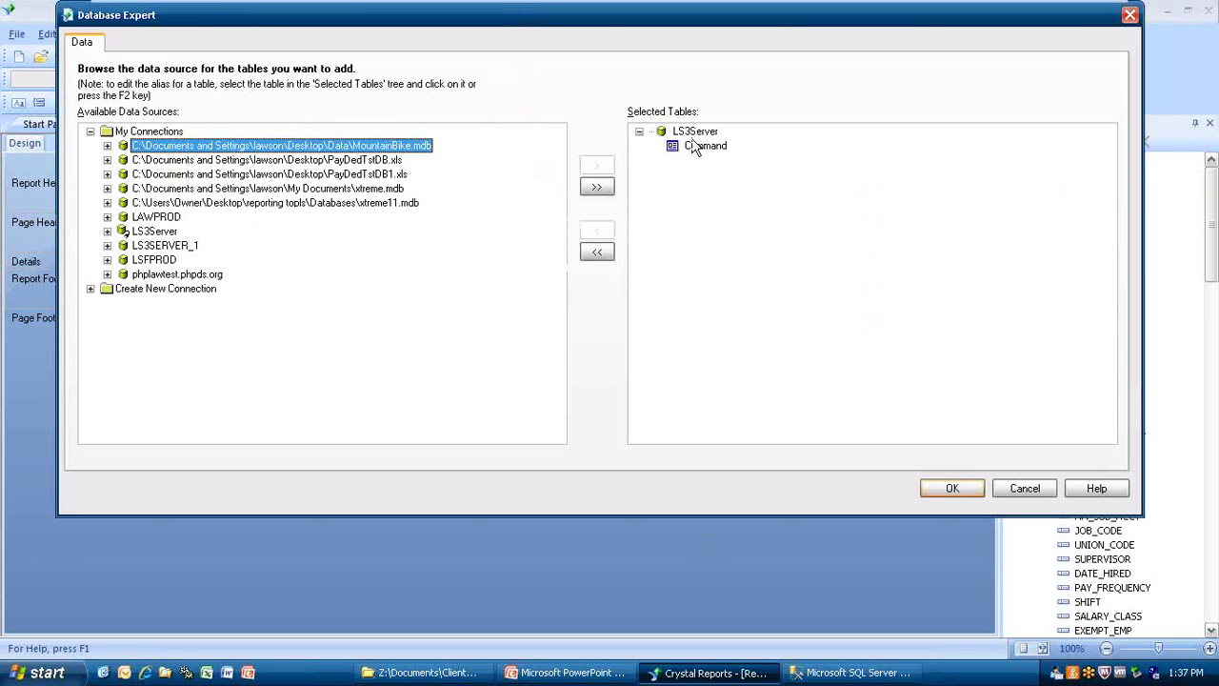
left_click(695, 148)
right_click(693, 147)
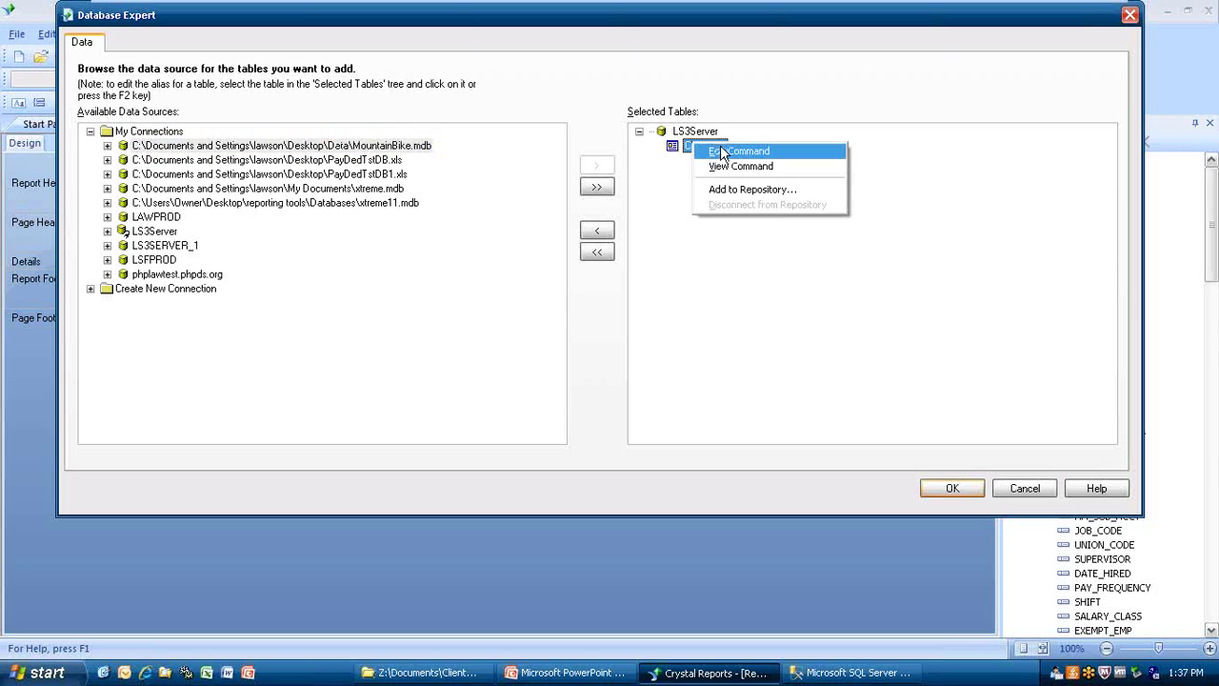
left_click(722, 149)
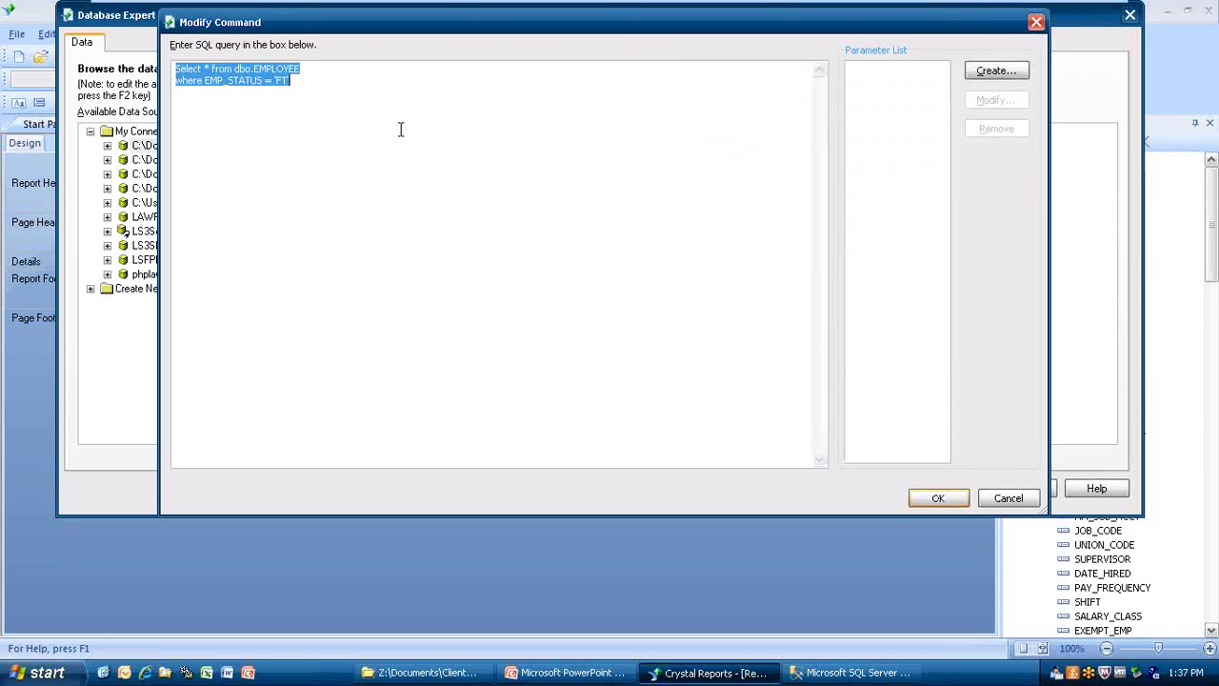
right_click(235, 84)
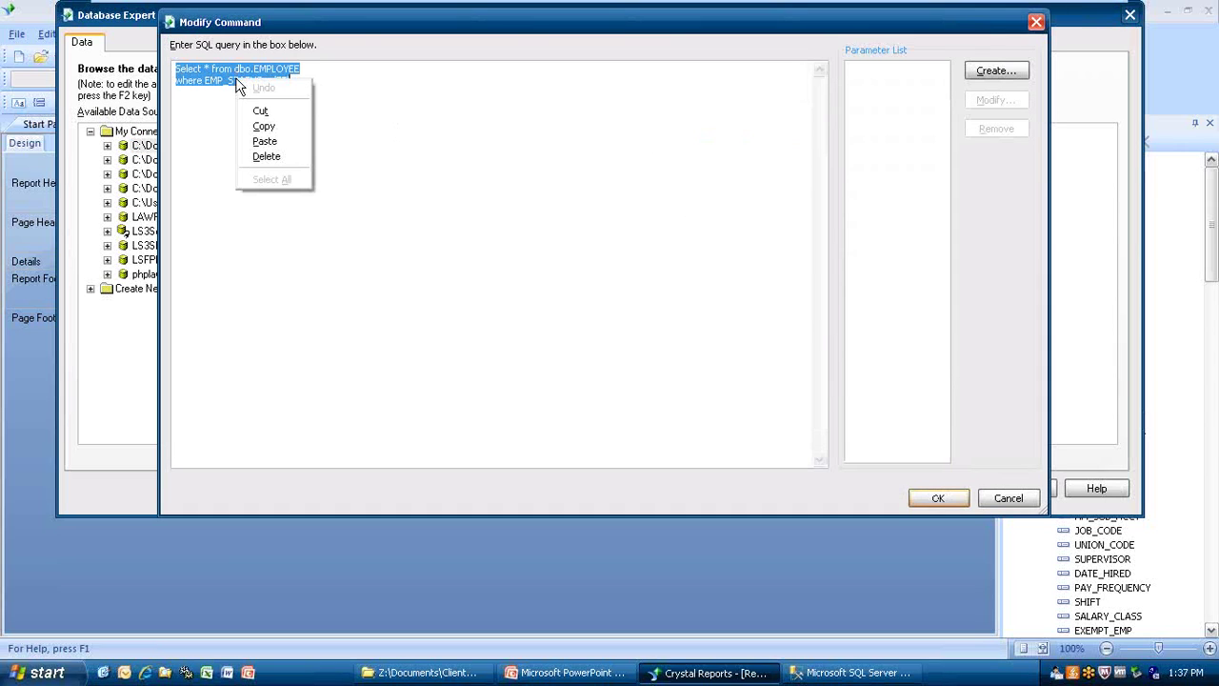
left_click(266, 142)
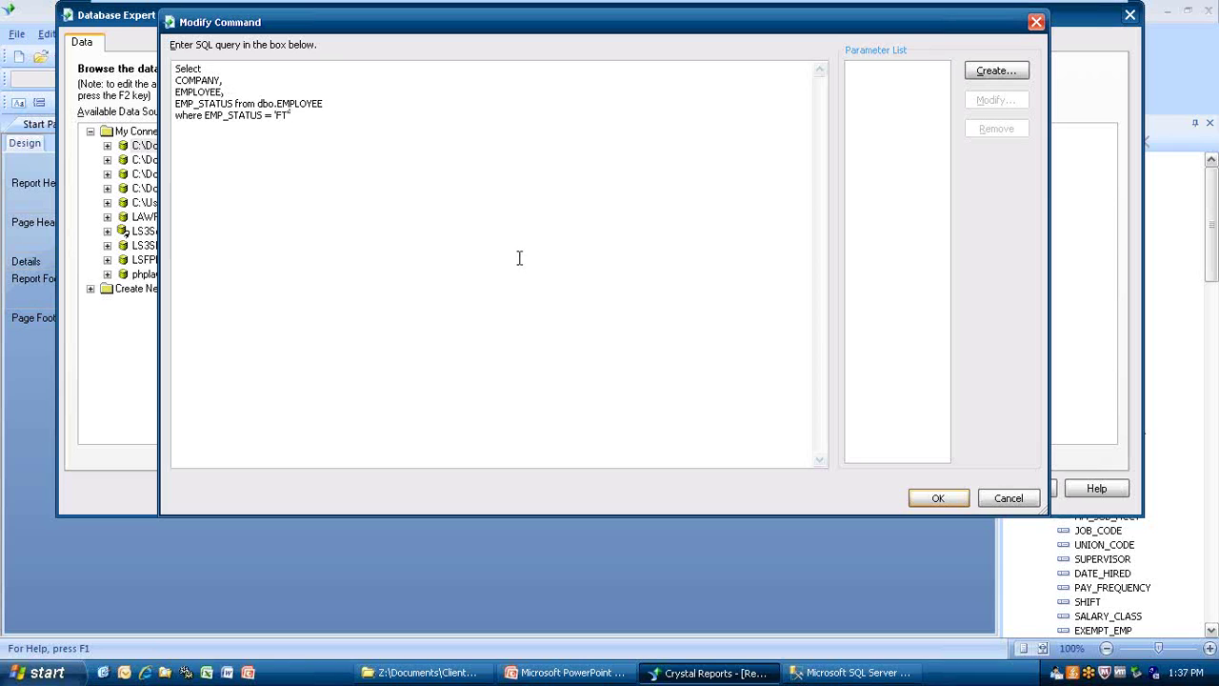
left_click(938, 499)
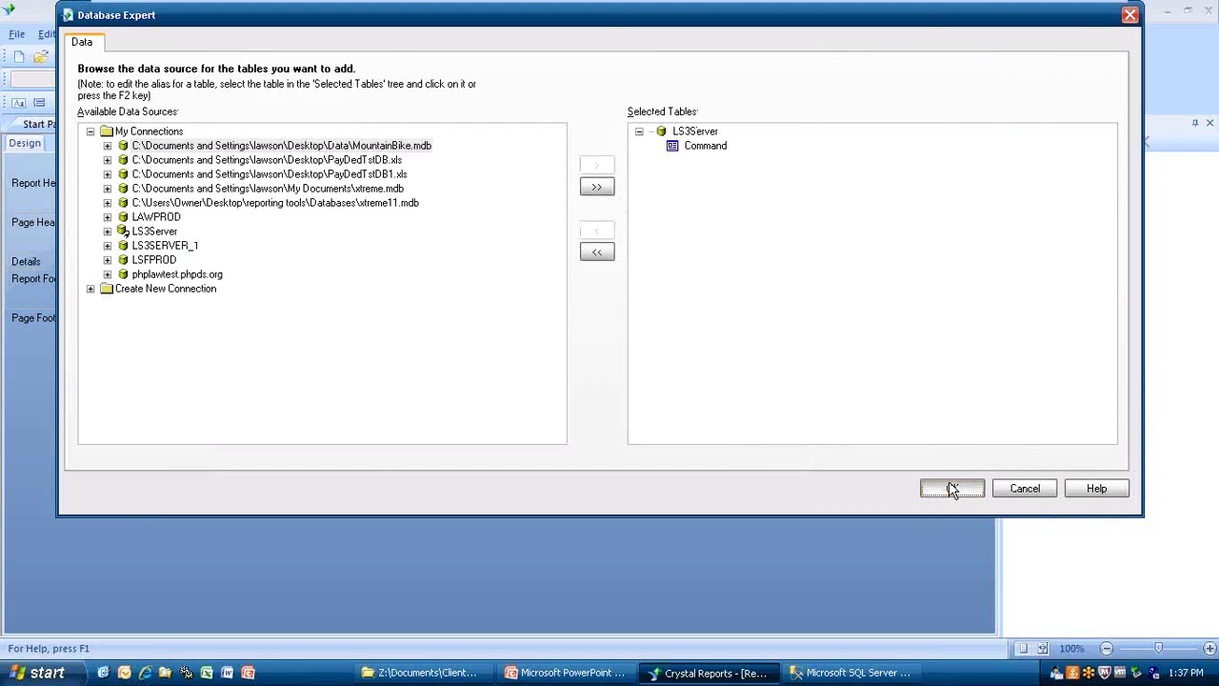
left_click(950, 484)
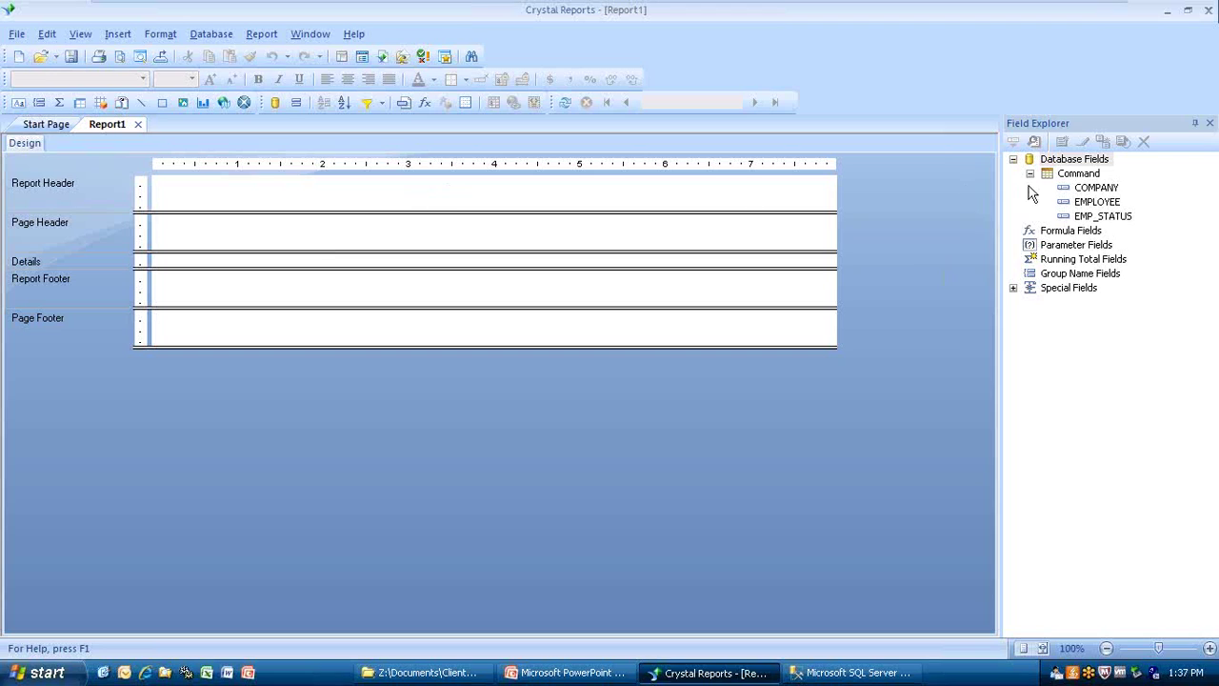
Drag COMPANY, EMPLOYEE and EMP_STATUS into the Details section and preview the 131 records.
left_click(1085, 194)
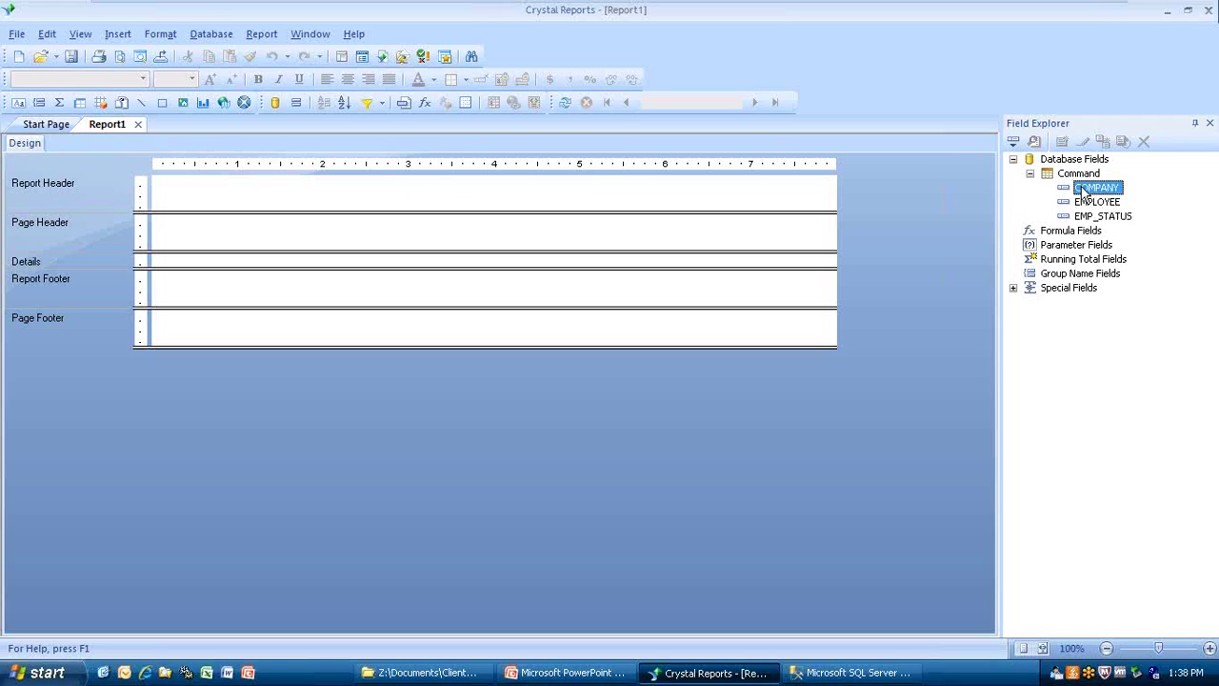
key("shift+Down")
key("shift+Down")
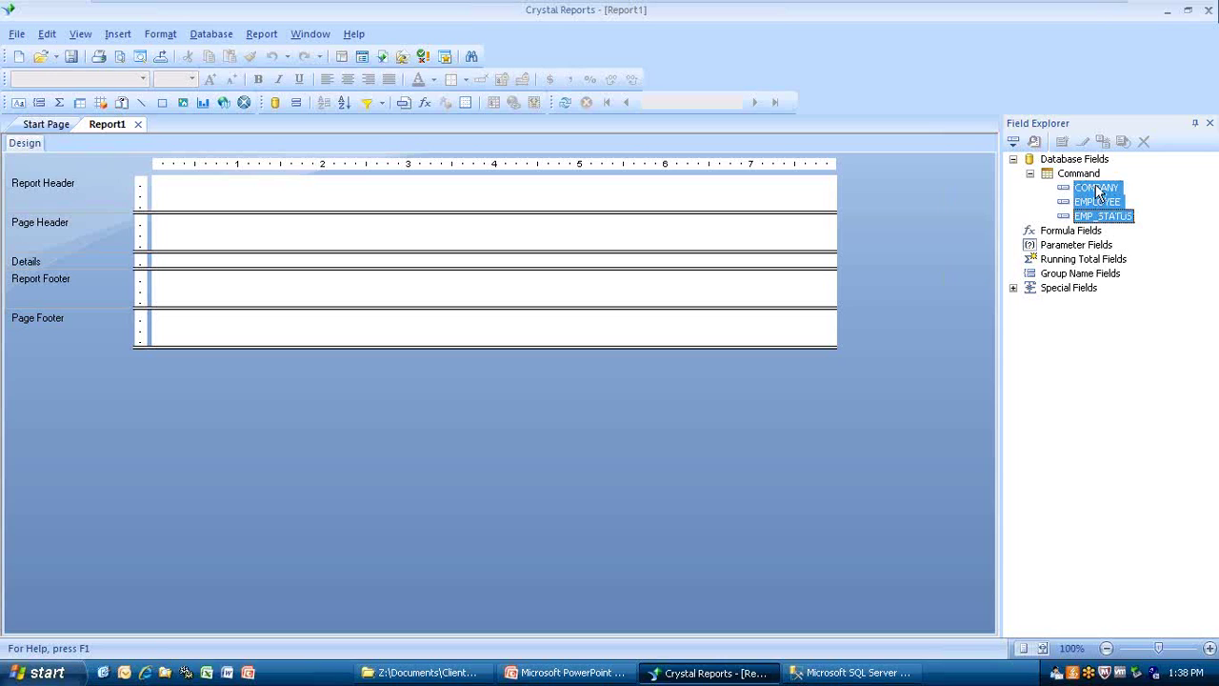
left_click_drag(1083, 193, 179, 267)
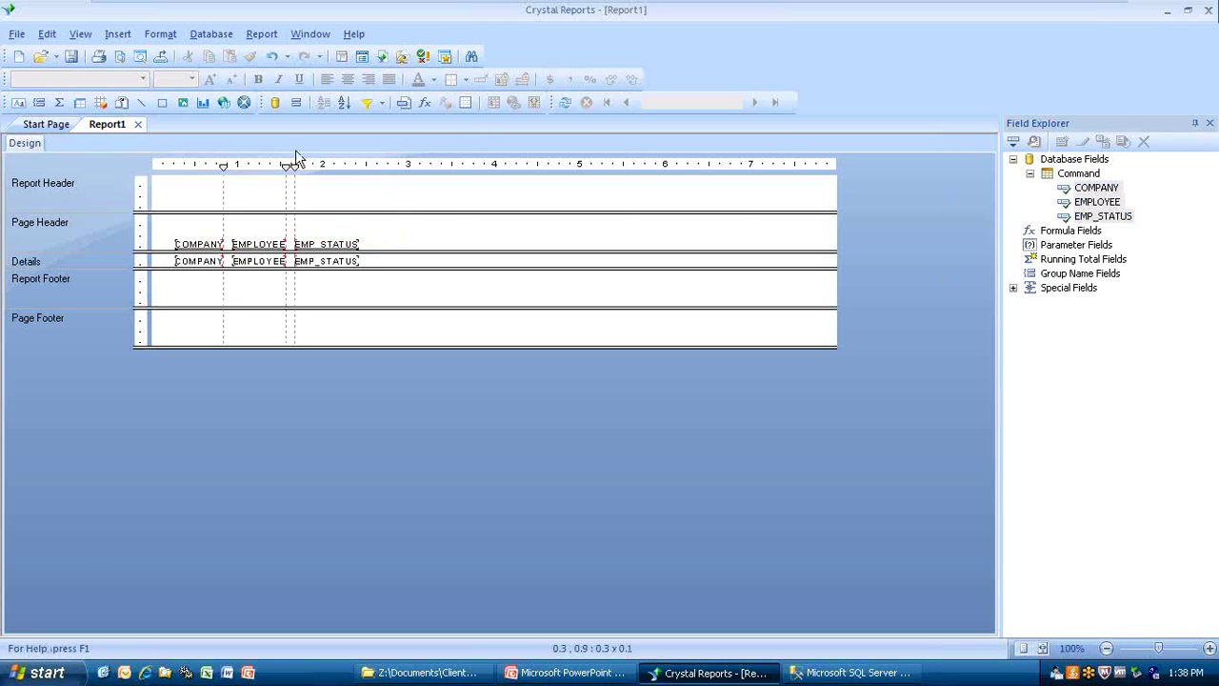
left_click(121, 56)
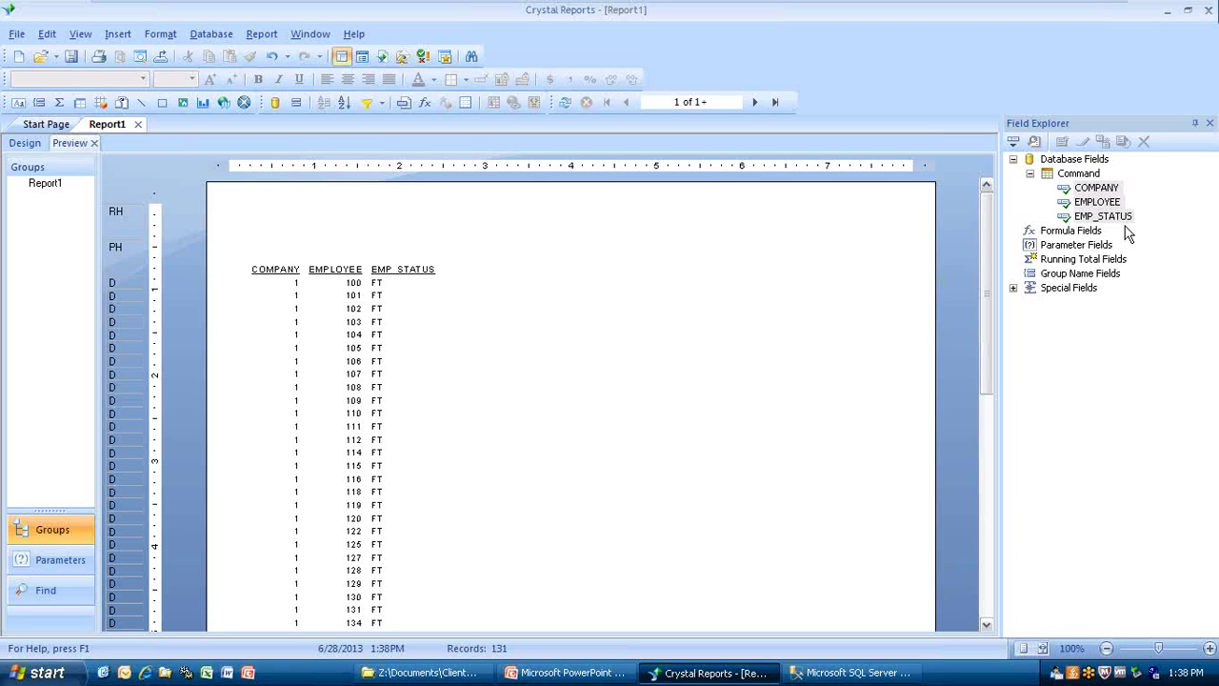
Deselect the query in SQL Server Management Studio and return to the Crystal Reports preview.
left_click(550, 673)
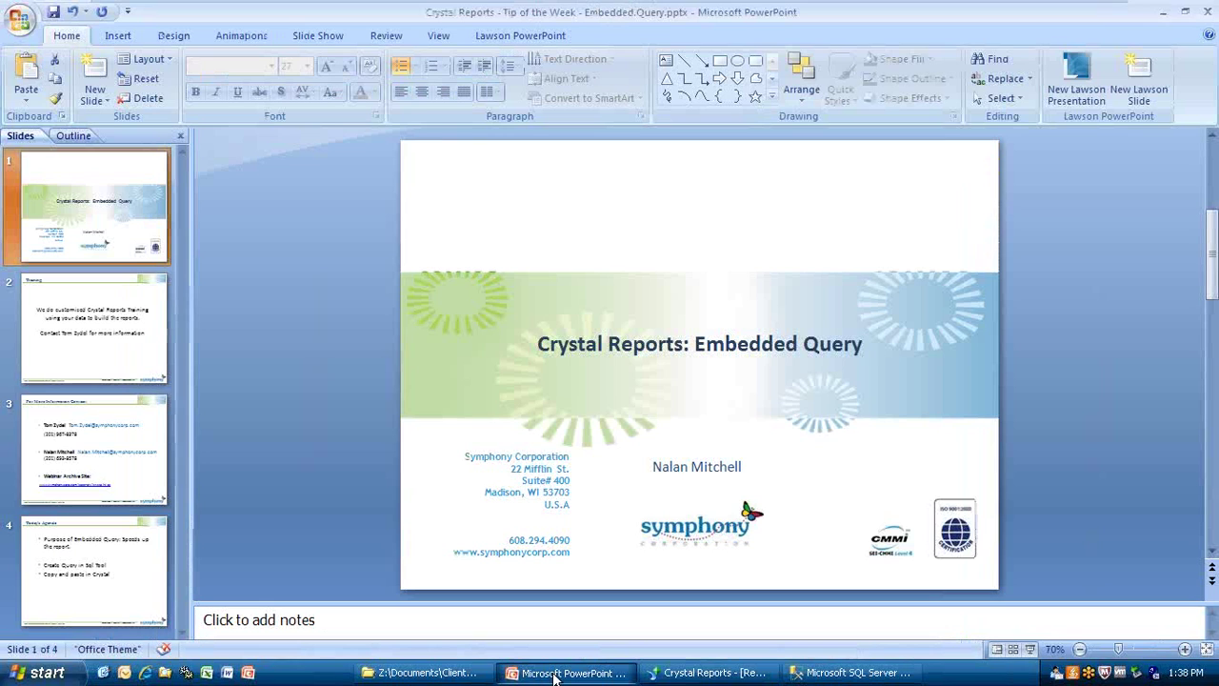
left_click(851, 674)
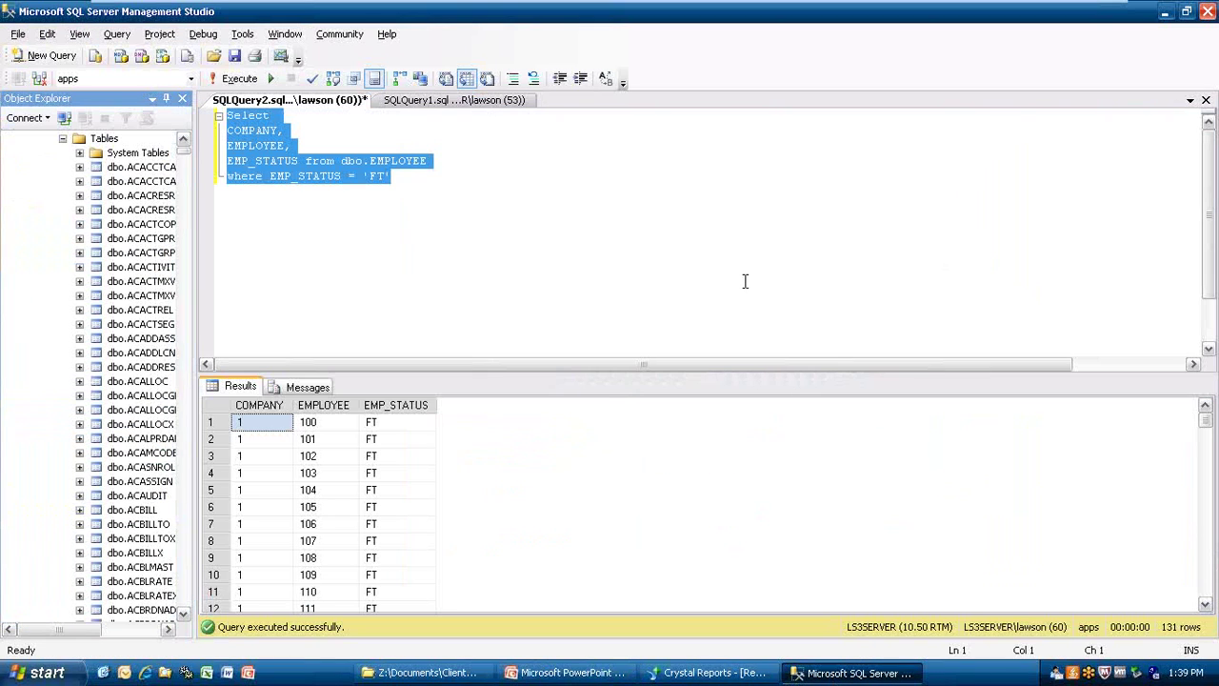
left_click(624, 271)
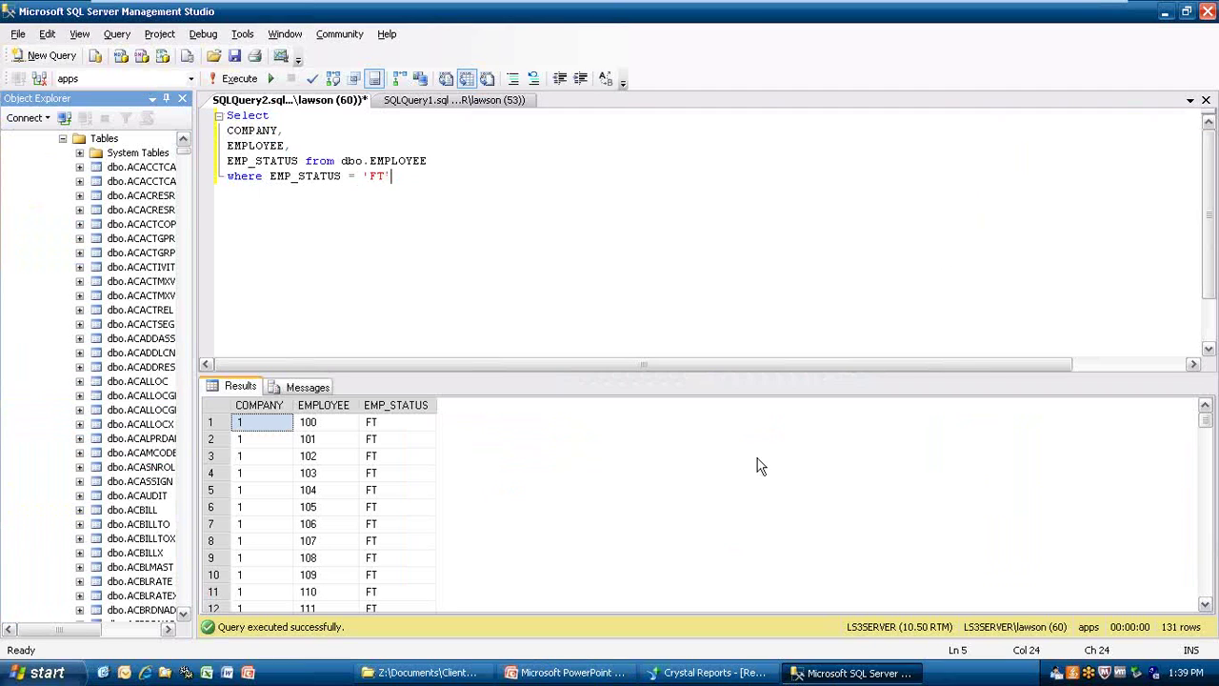
left_click(746, 673)
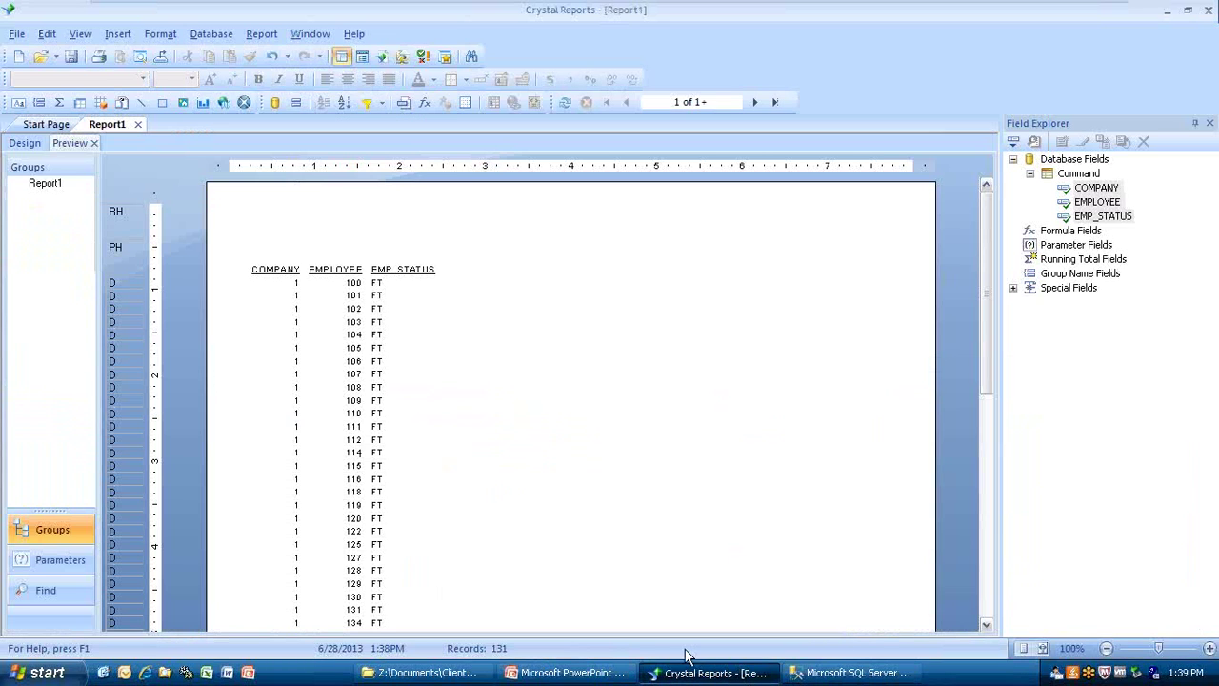
Start a new blank report.
left_click(16, 35)
mouse_move(59, 54)
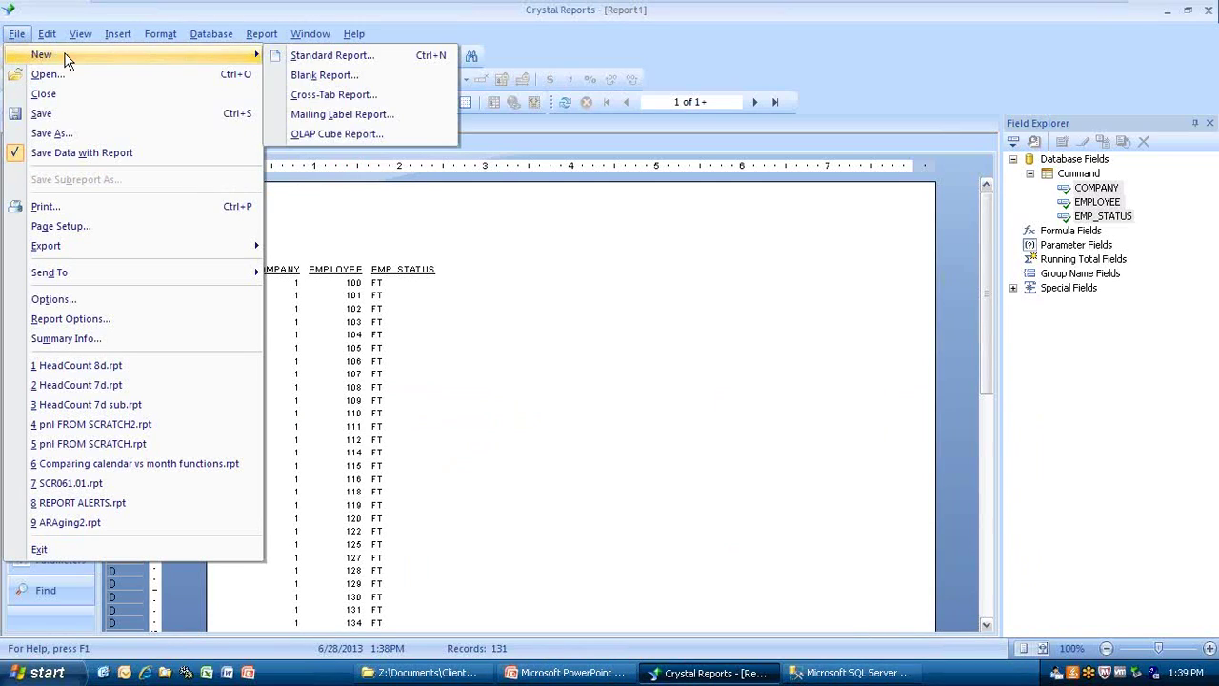
left_click(317, 76)
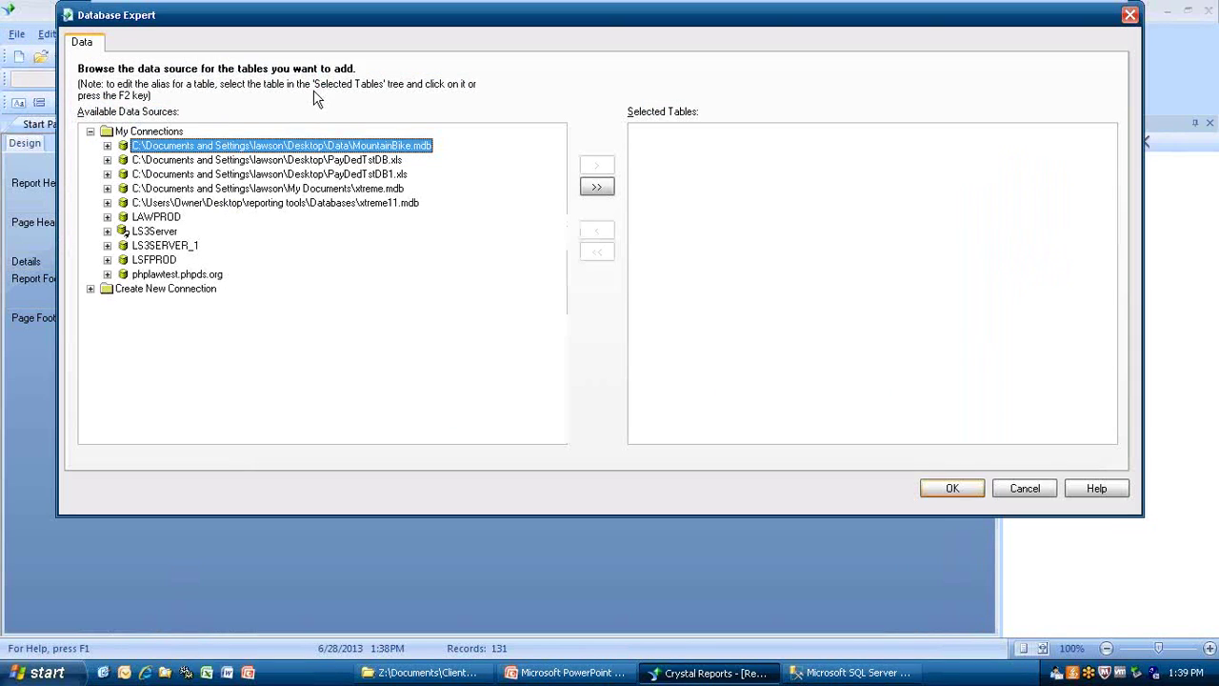
Add an LS3Server command containing the pasted COMPANY, EMPLOYEE, EMP_STATUS 'FT' query.
left_click(110, 235)
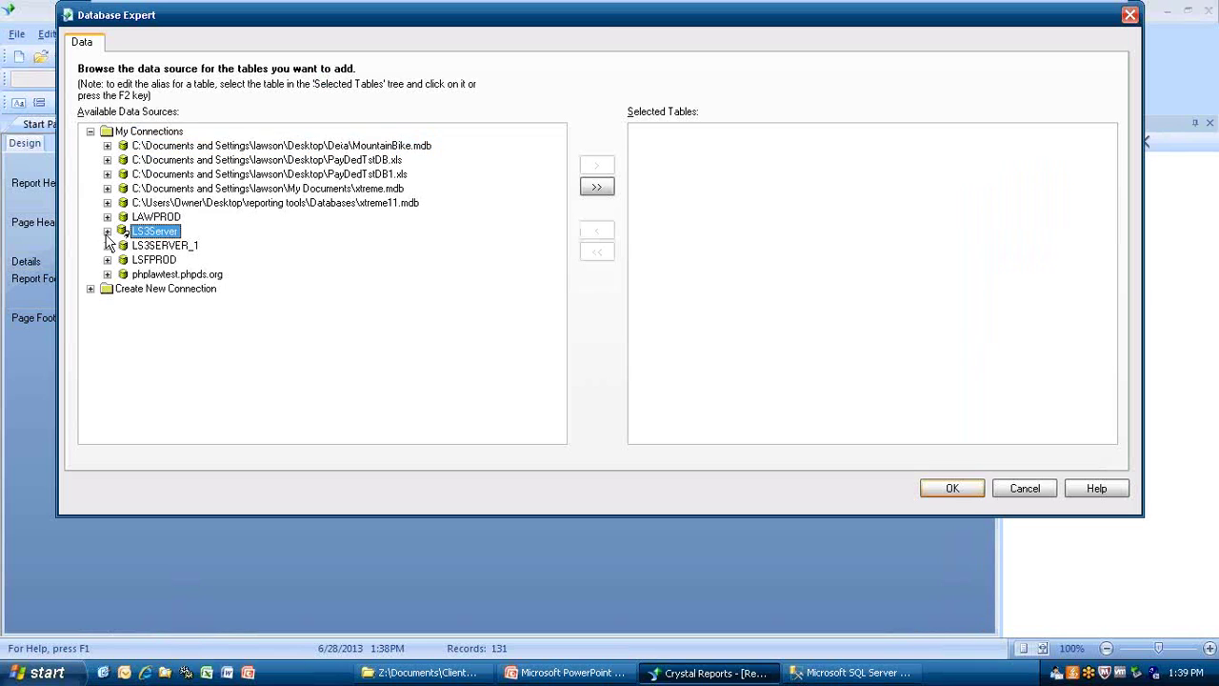
left_click(107, 232)
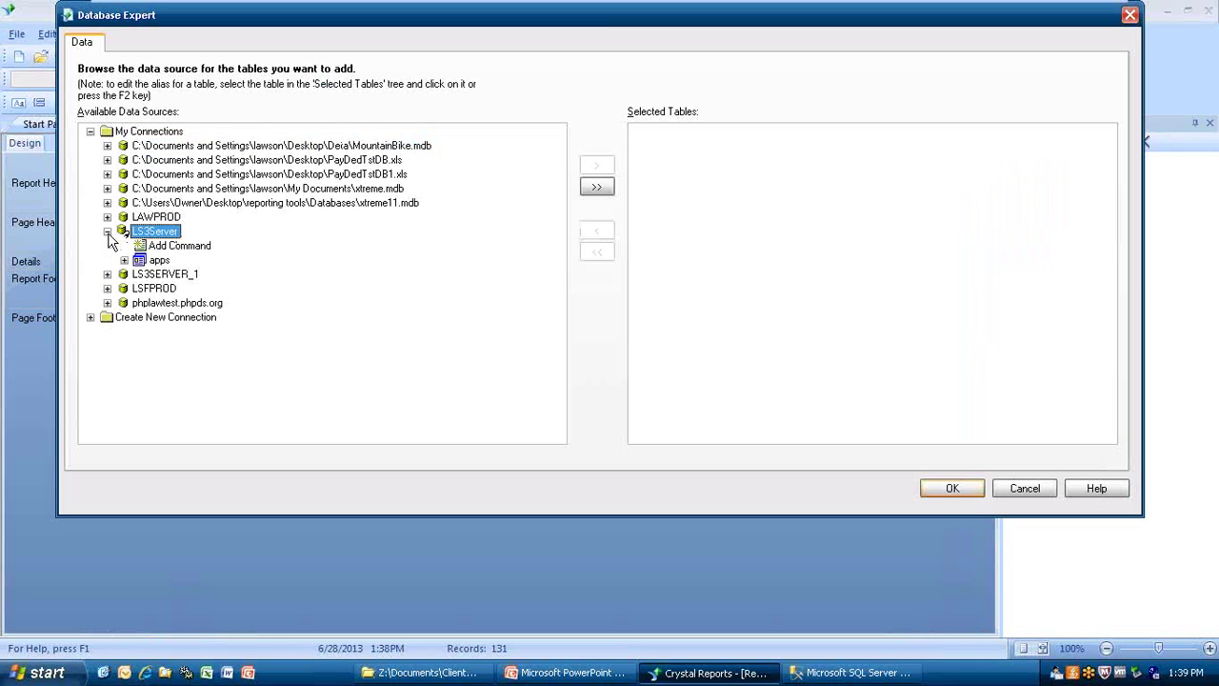
left_click(175, 247)
double_click(175, 248)
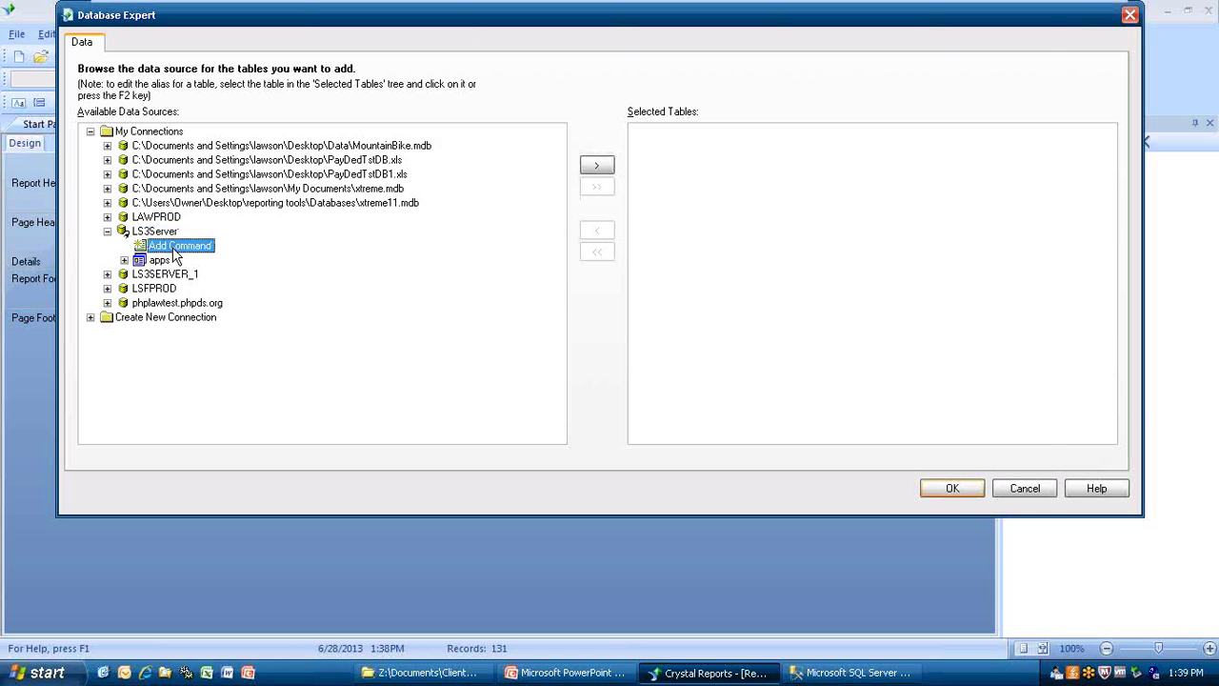
right_click(269, 138)
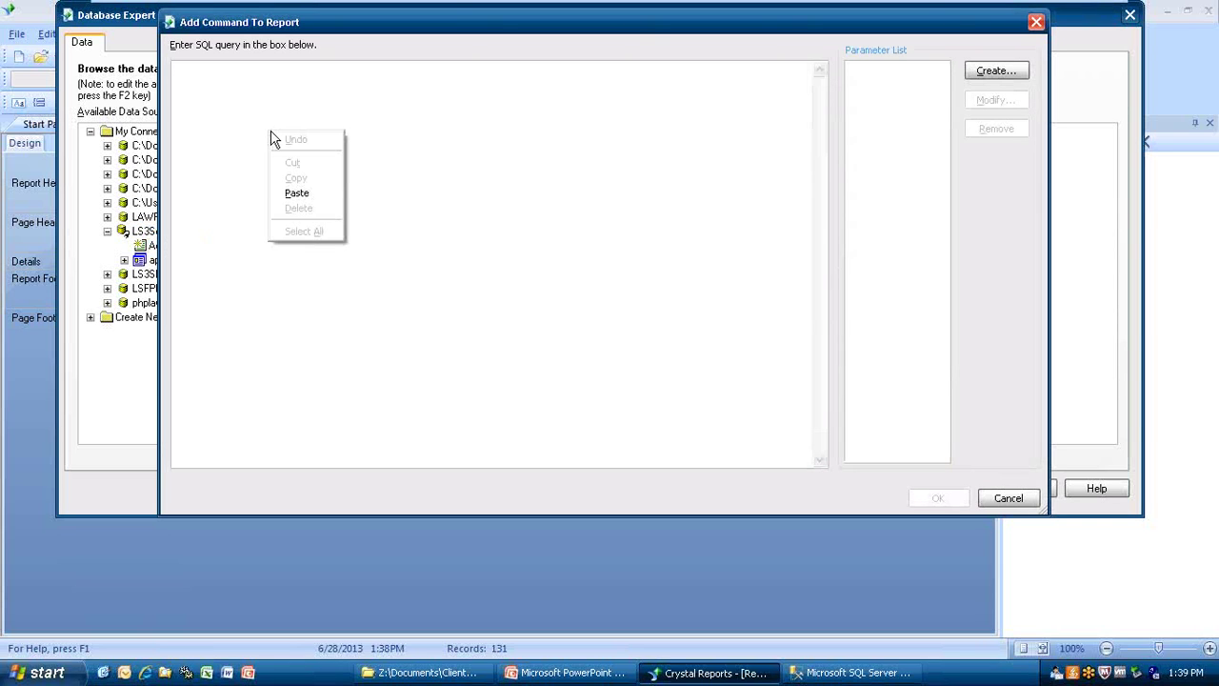
left_click(296, 192)
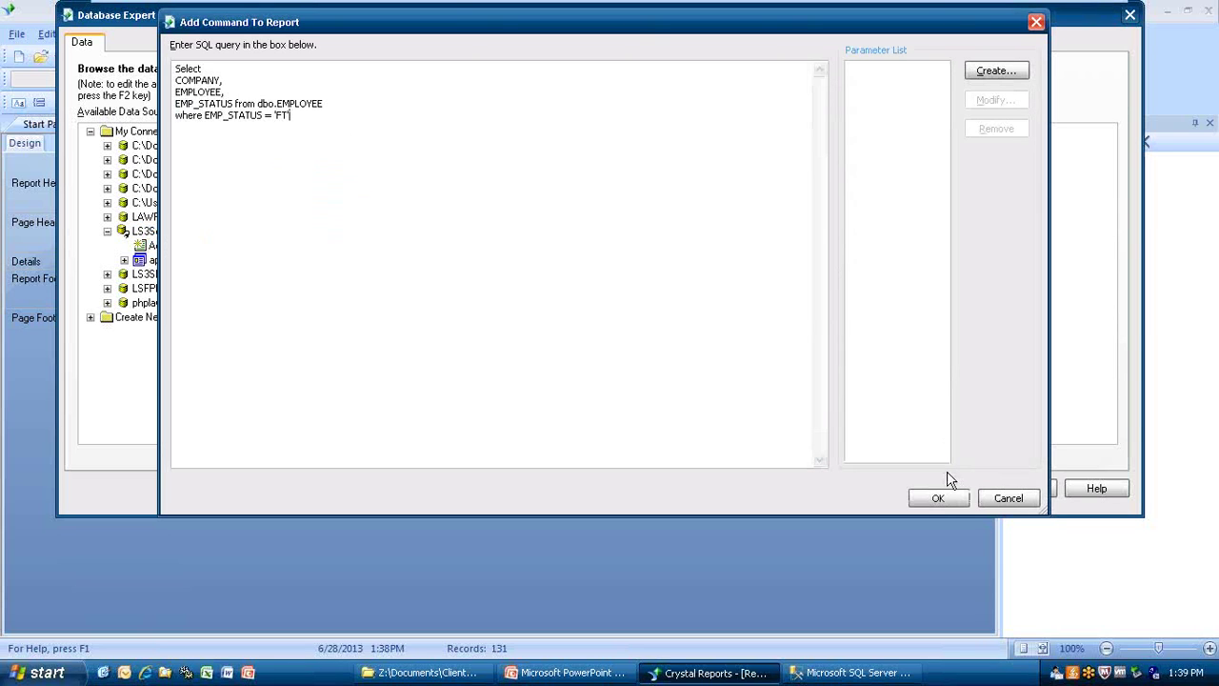
left_click(939, 502)
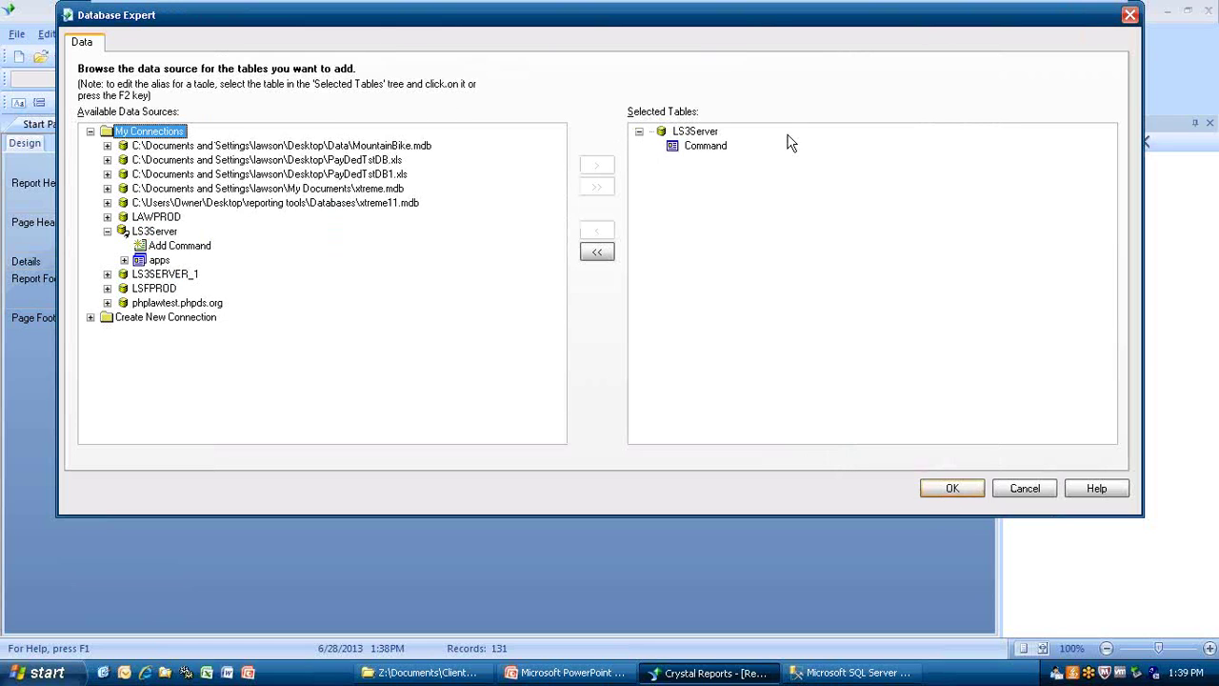
Rename the Command table to Employee.
left_click(705, 151)
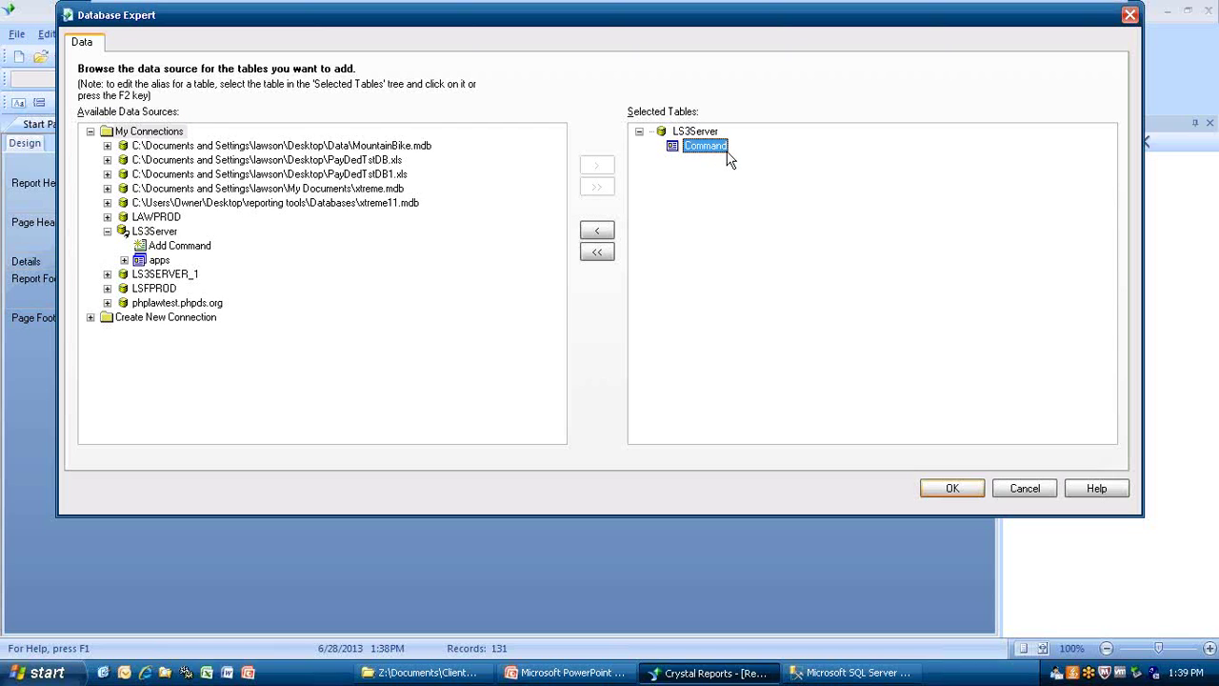
left_click(727, 151)
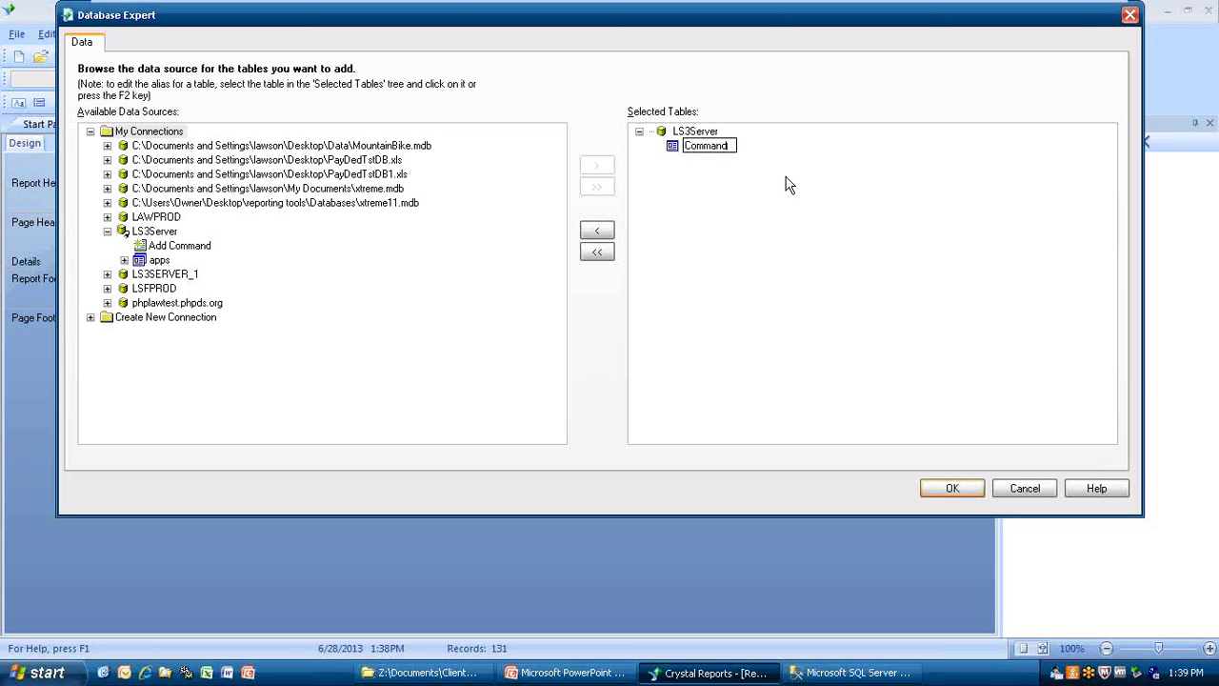
key("BackSpace")
key("BackSpace")
key("BackSpace")
key("BackSpace")
key("BackSpace")
key("BackSpace")
key("BackSpace")
type("Employee")
key("Return")
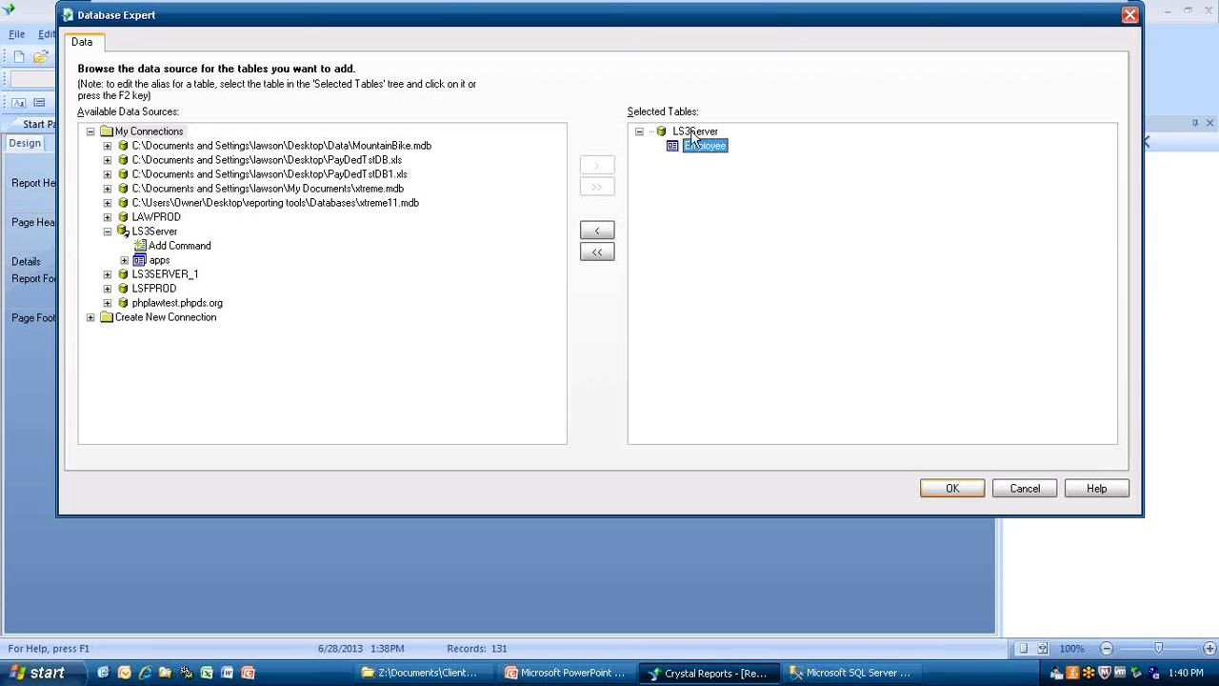
Review the Employee command's SQL, accept it, and expand its fields in Field Explorer.
right_click(697, 150)
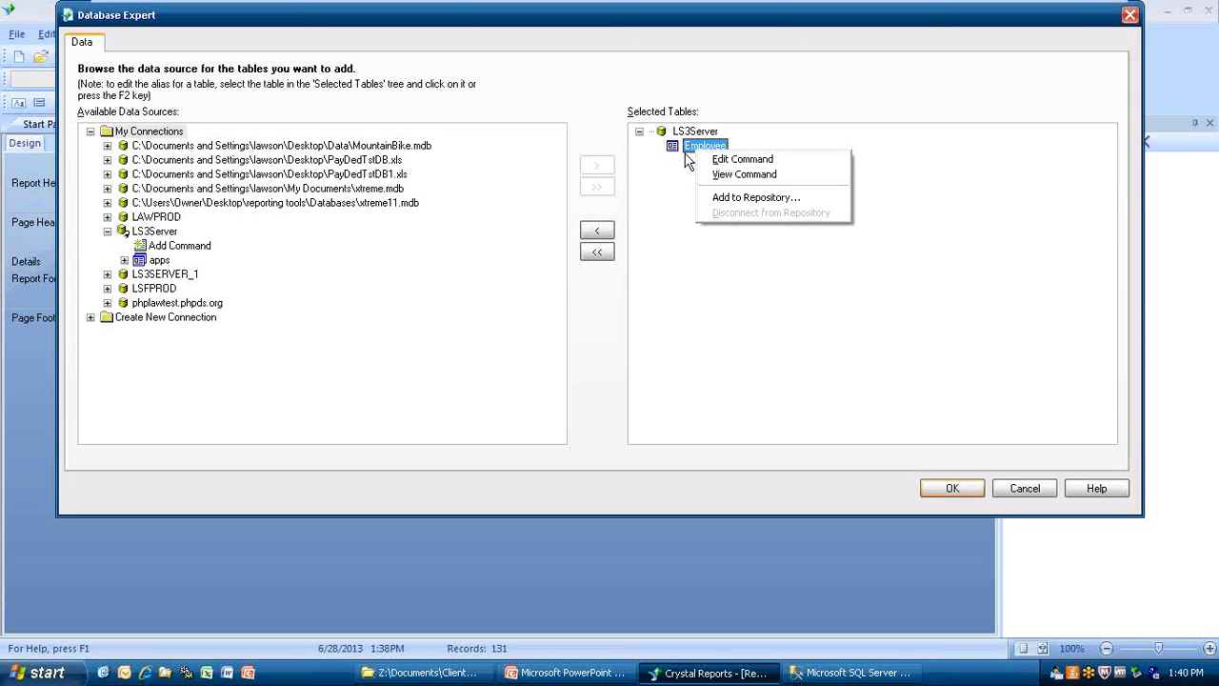
left_click(742, 160)
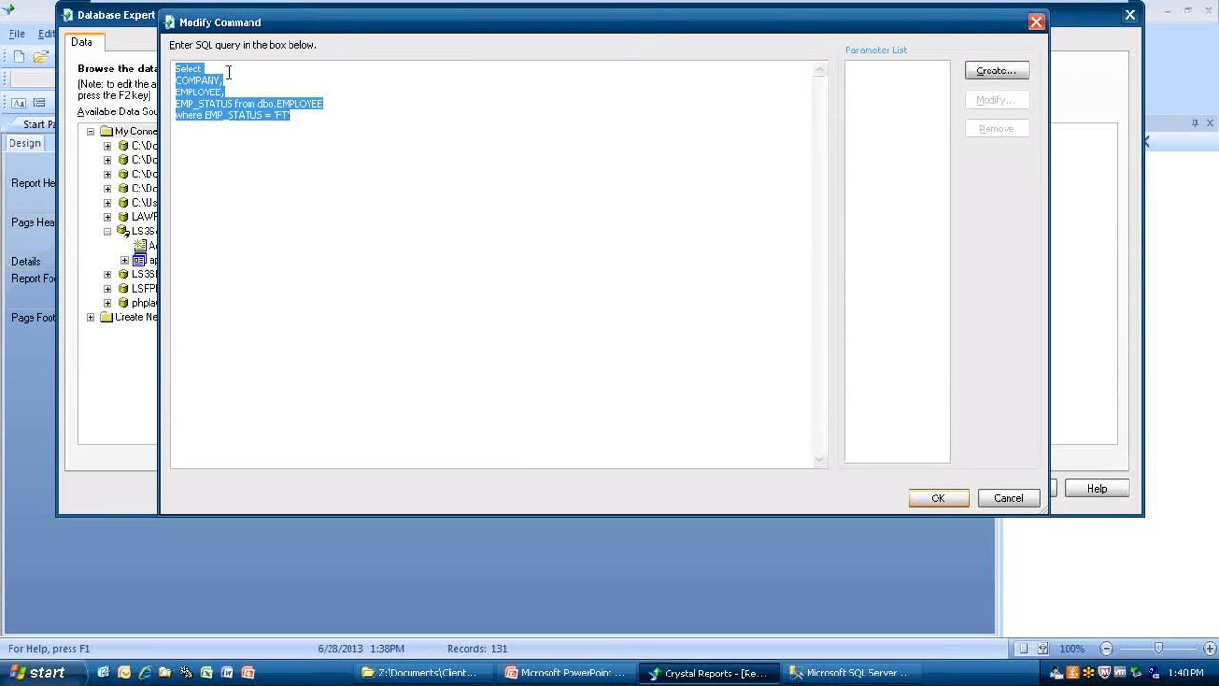
left_click(933, 499)
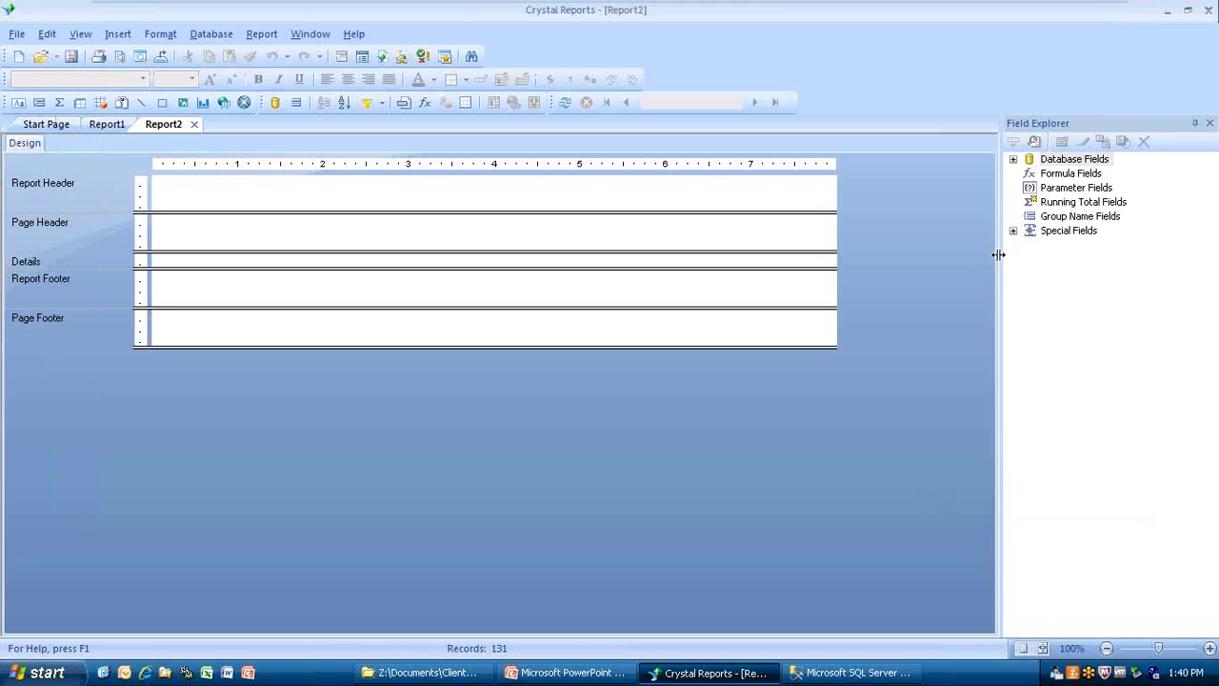
left_click(1013, 159)
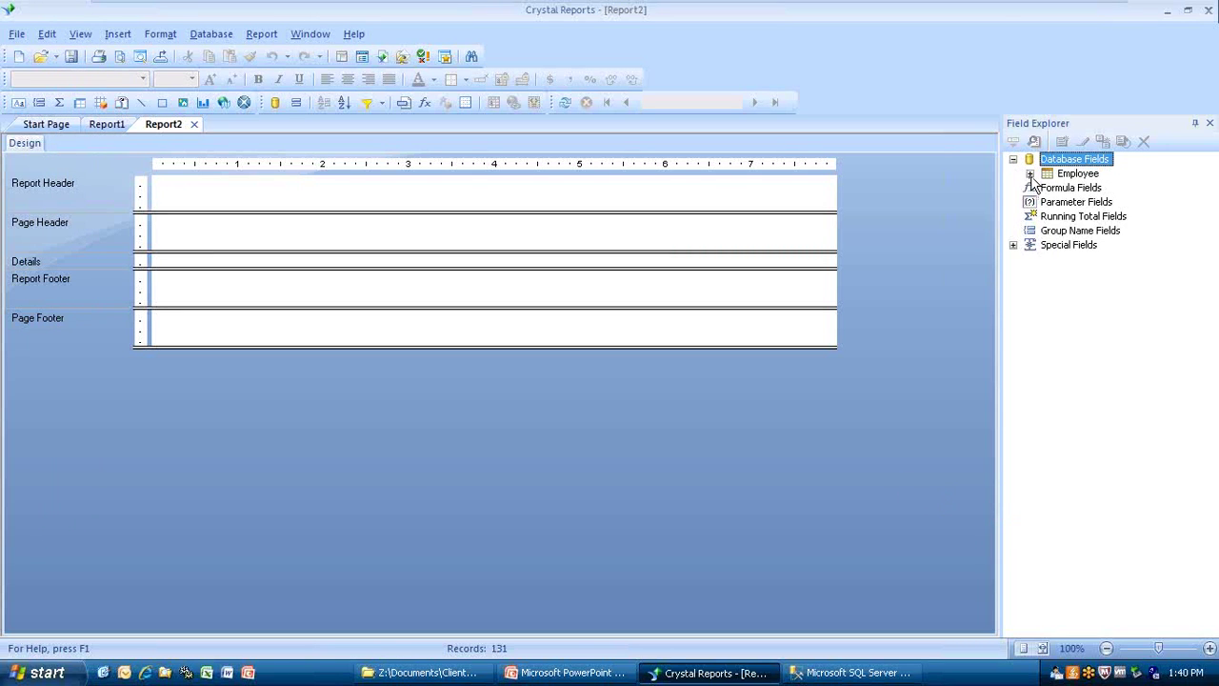
left_click(1029, 173)
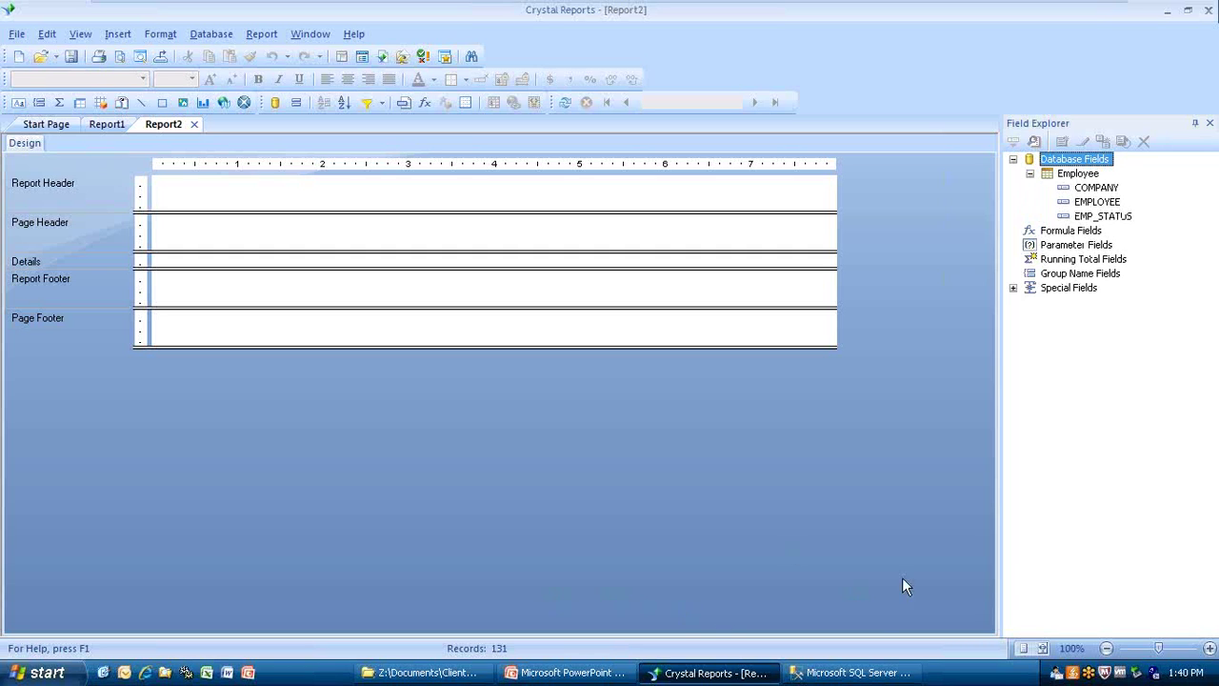
left_click(569, 673)
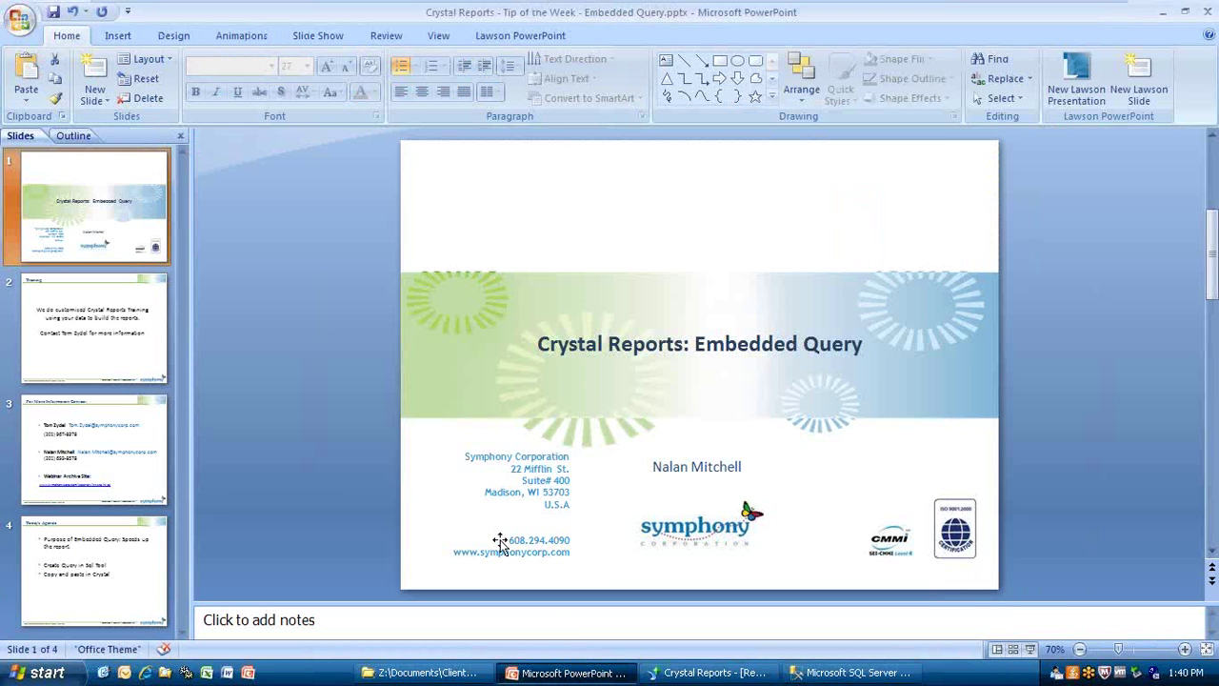
Step through the Training and For More Information Contact slides, inspecting the contact text box.
left_click(133, 461)
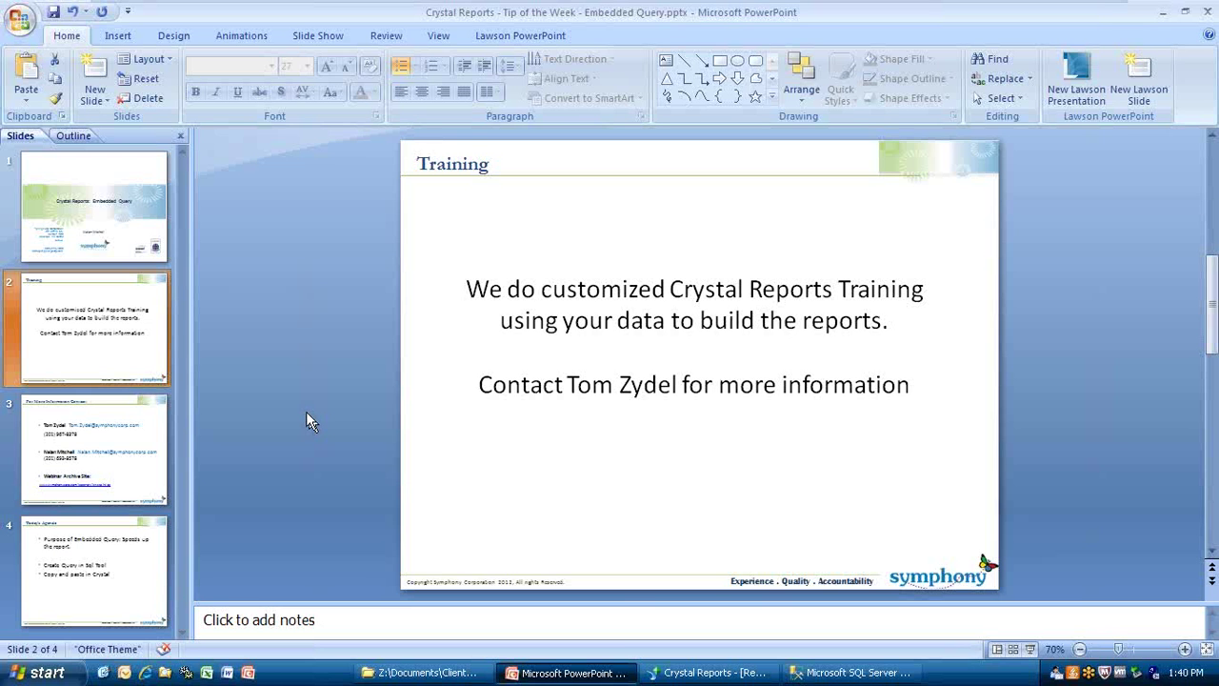
left_click(74, 453)
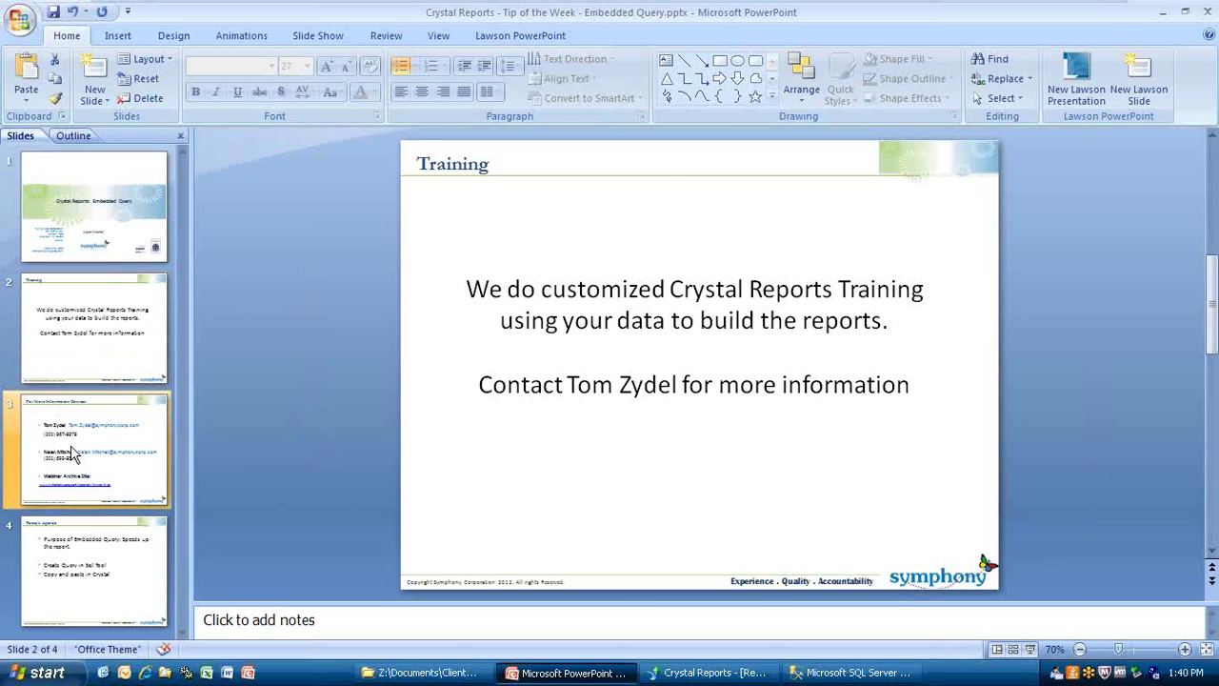
left_click(594, 346)
right_click(593, 349)
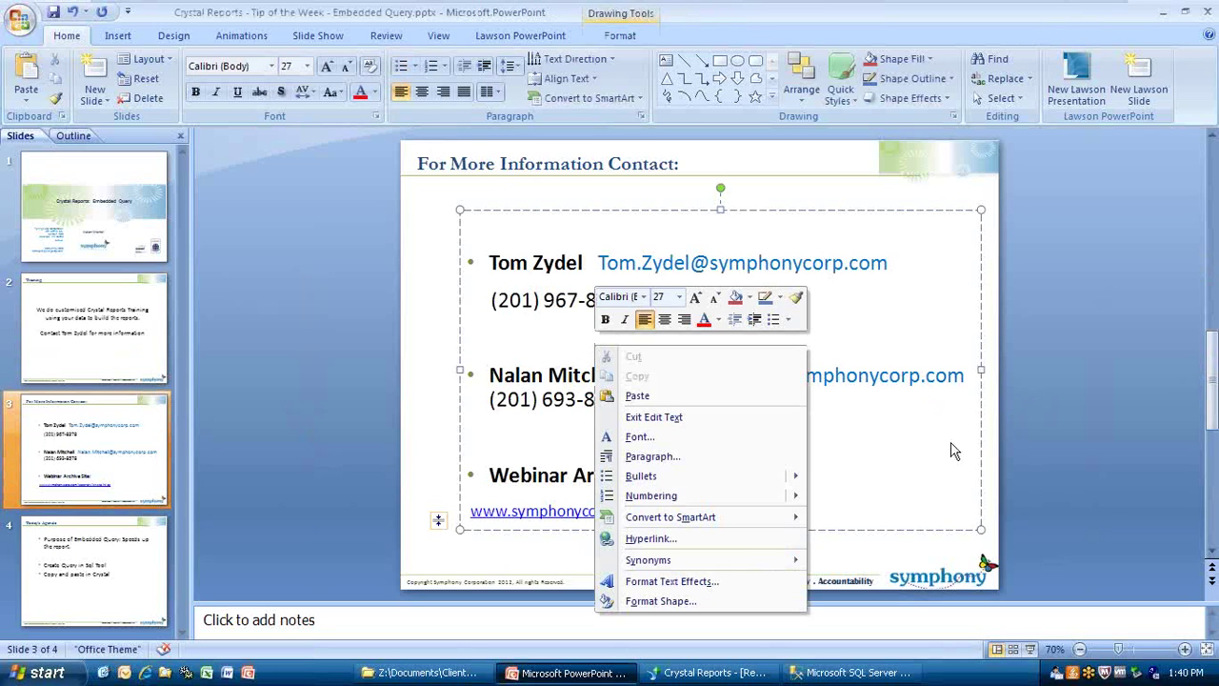
key("Escape")
Run the slide show and advance to the For More Information Contact slide.
key("shift+F5")
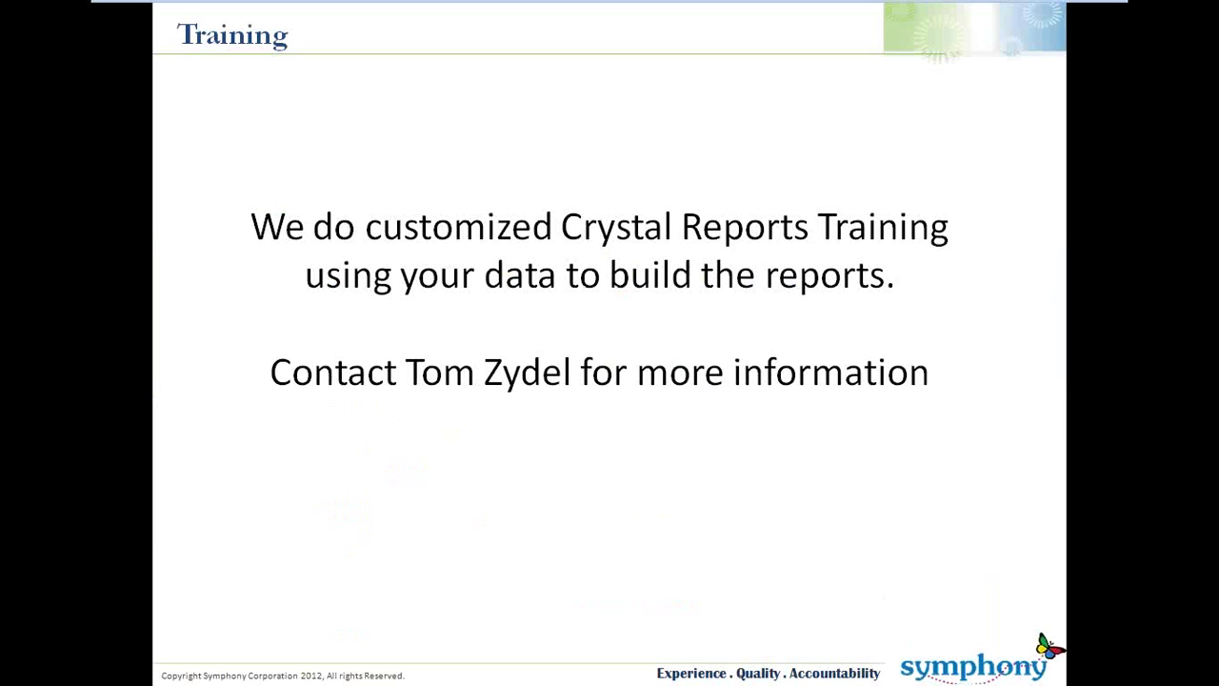
key("Right")
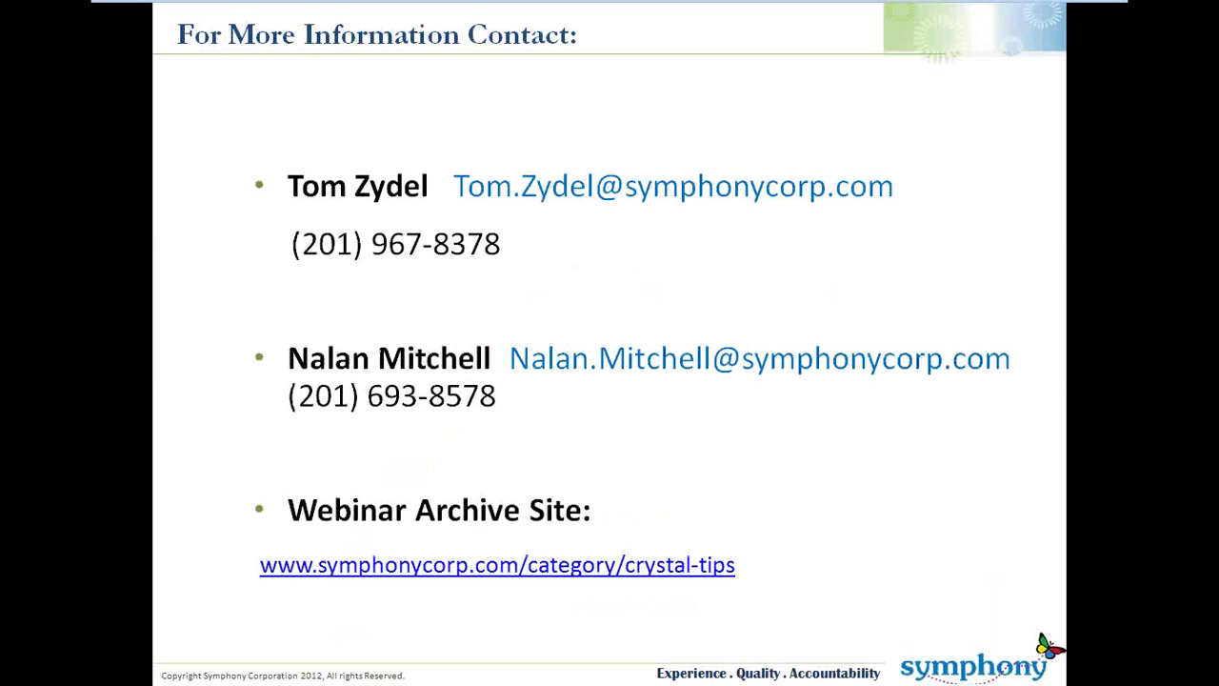